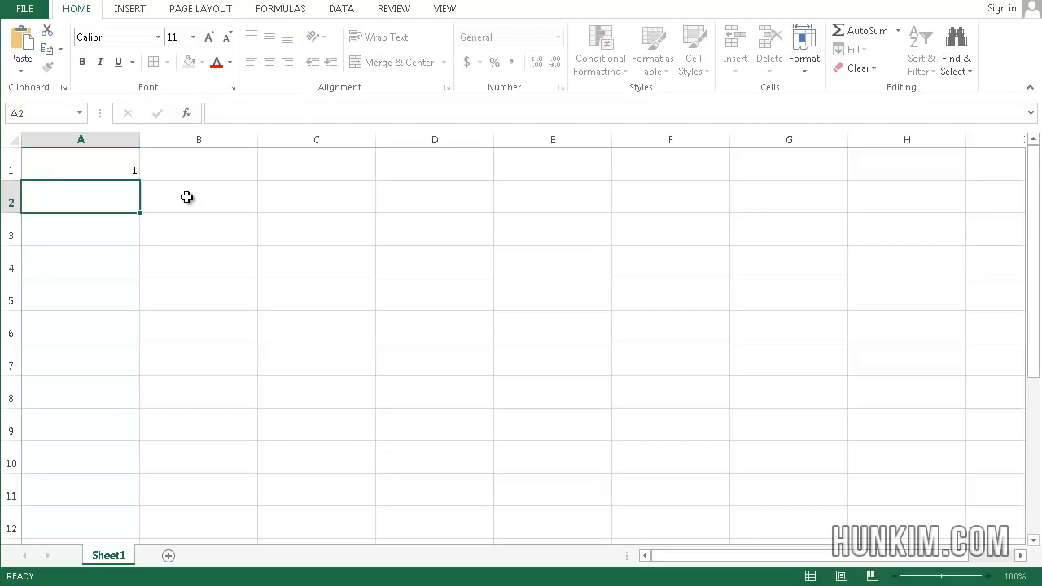
- Enter 2 in cell A2 and set the font size of the whole sheet to 20
text(2)
key(Return)
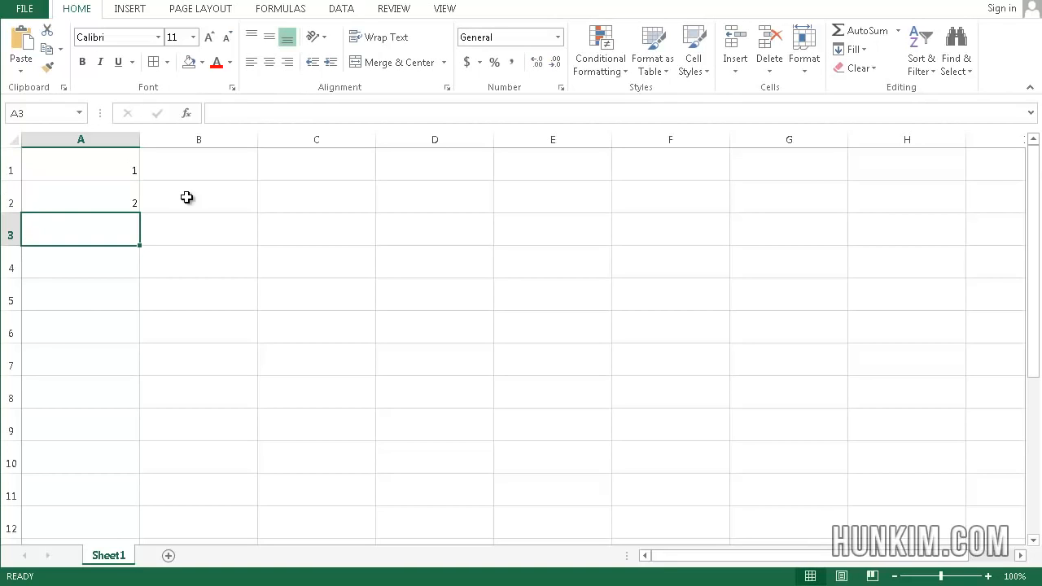
click(14, 139)
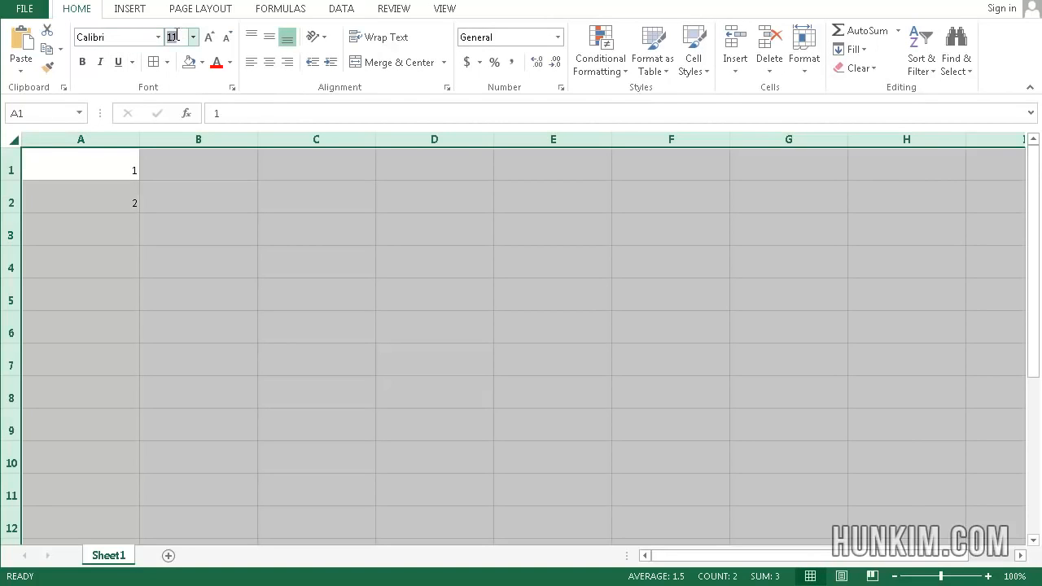
click(177, 35)
text(20)
key(Return)
key(Down)
key(Up)
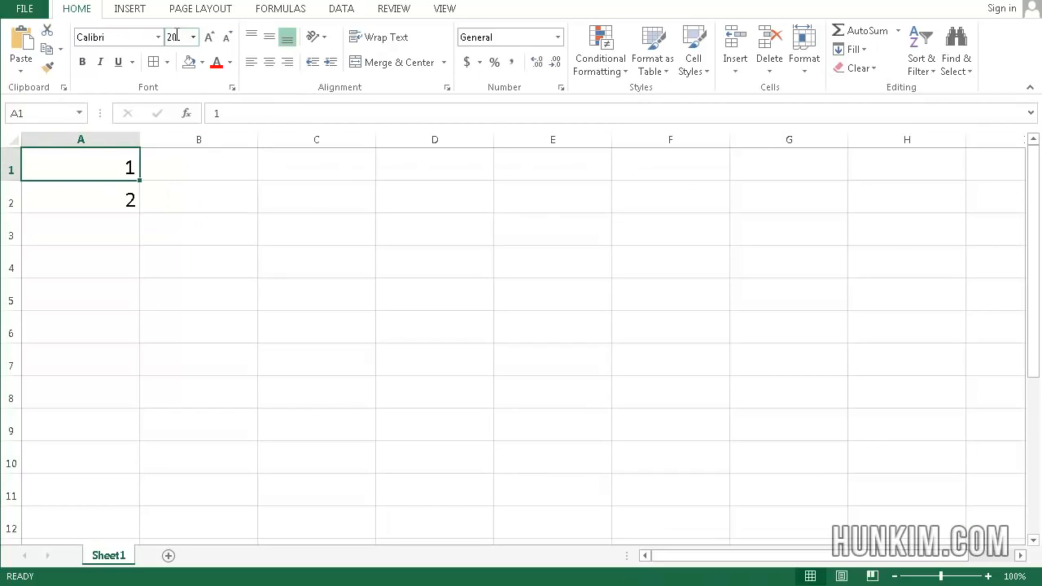
- Move the values in A1:A2 to B4:B5 and delete them there
key(shift+Down)
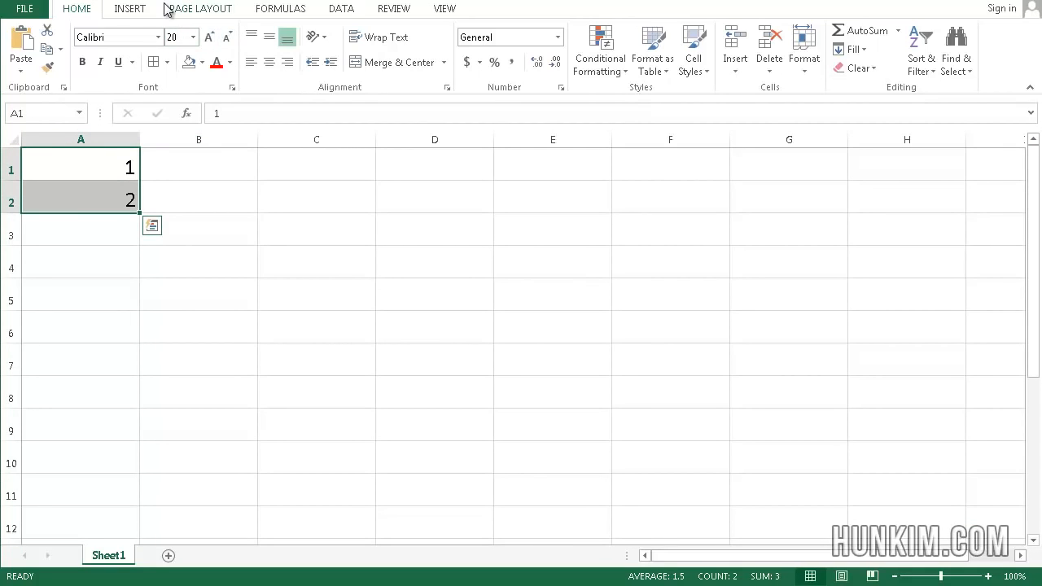
key(ctrl+c)
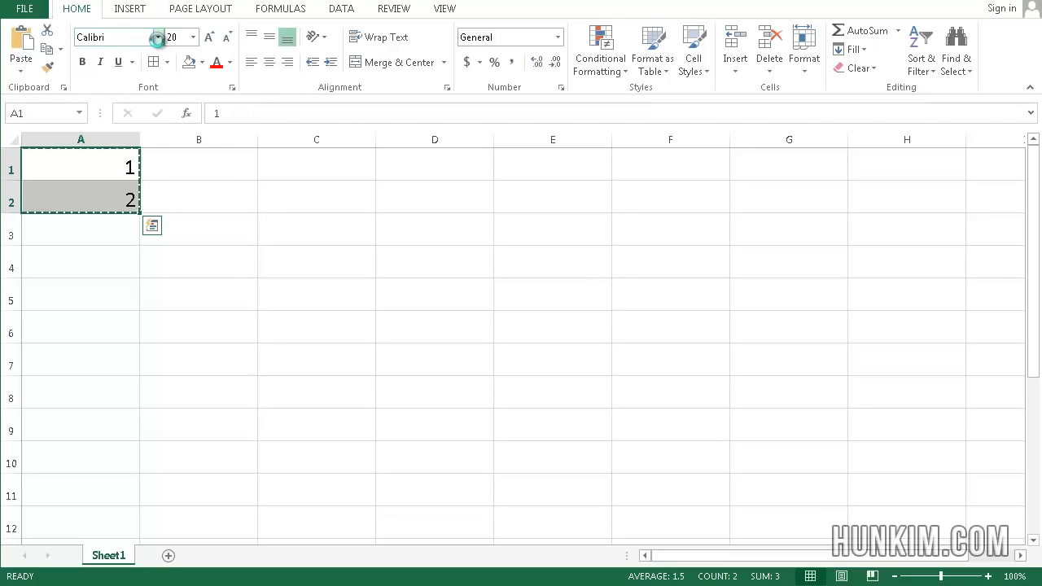
key(Down)
key(Down)
key(Down)
key(Right)
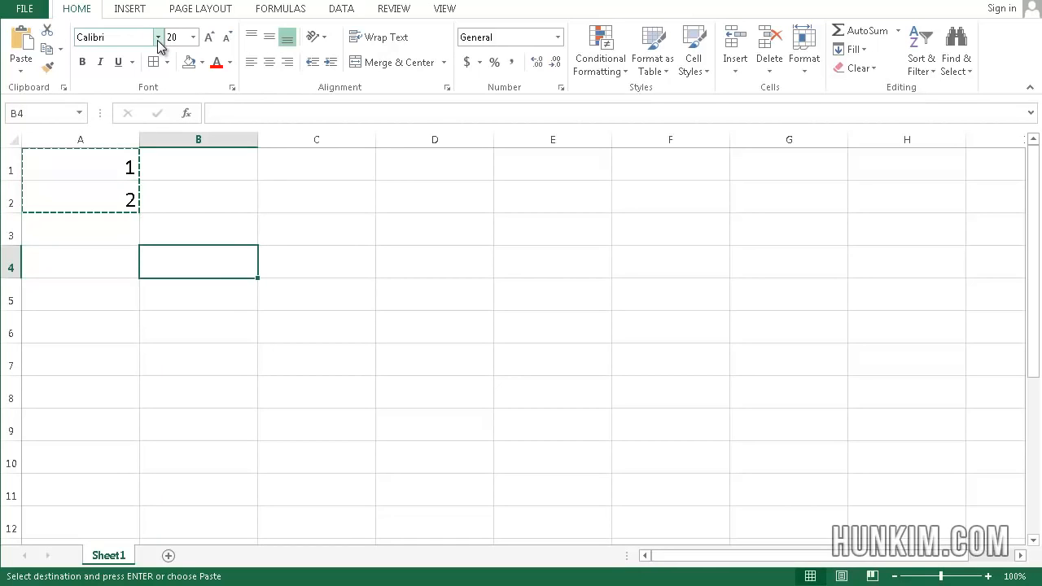
key(shift+Down)
key(Return)
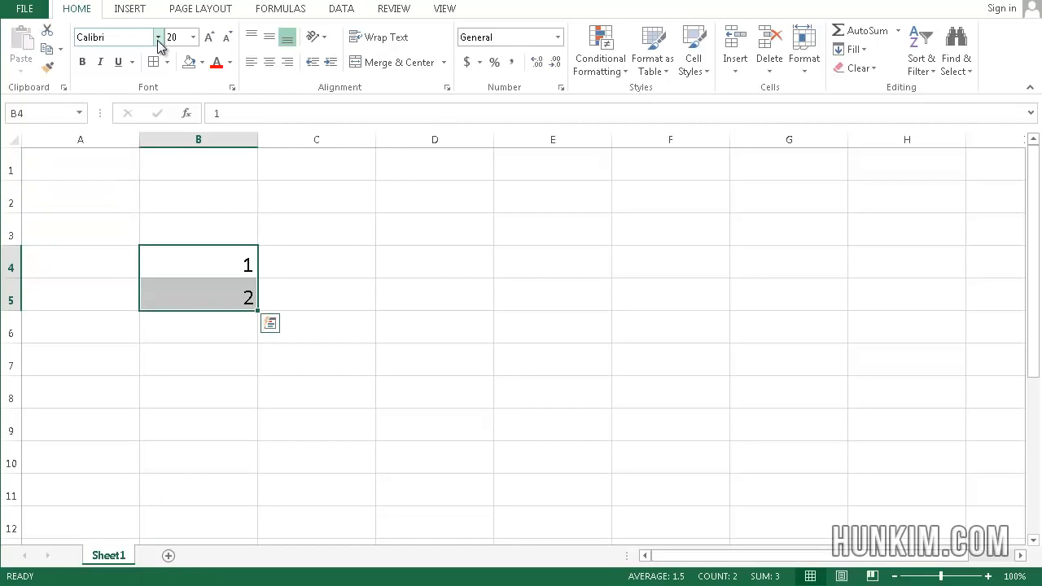
key(Delete)
- Enter 1 in cell A2 and 2 in cell A3
key(Up)
key(Up)
key(Left)
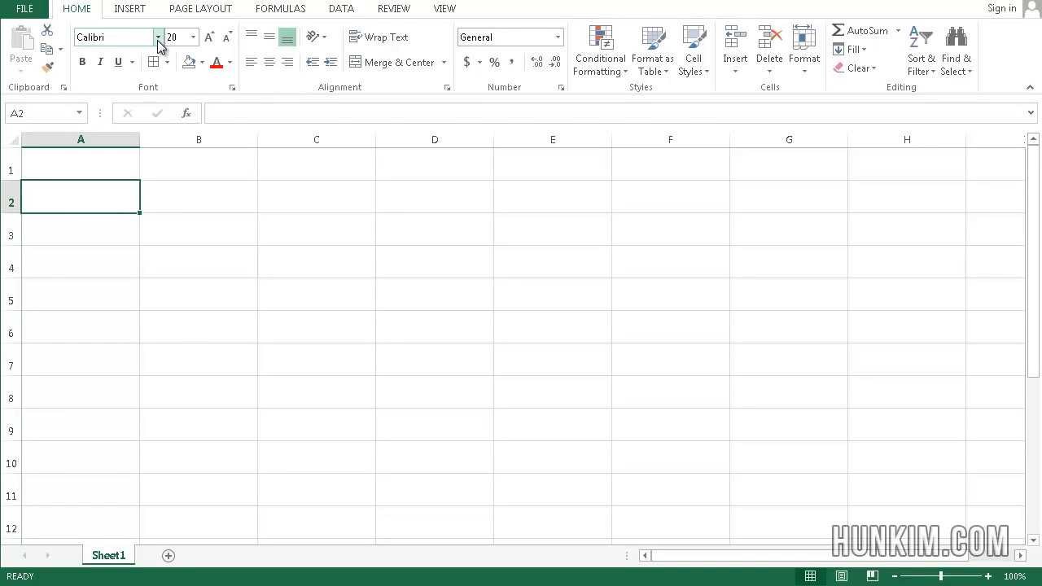
text(1)
key(Return)
text(2)
key(Return)
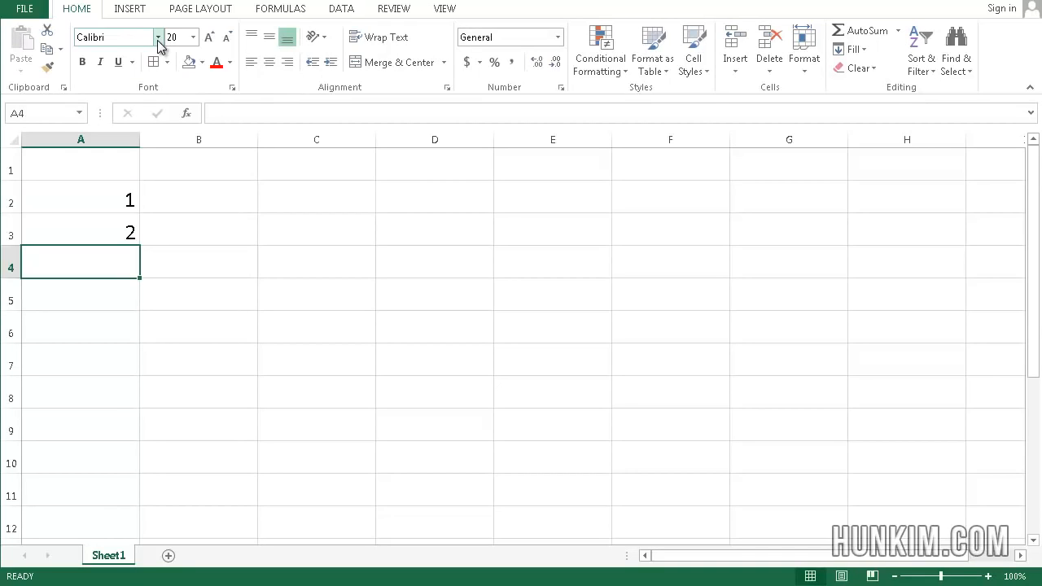
- Extend the number series from A2:A3 down column A to 50 in cell A51
key(Up)
key(Up)
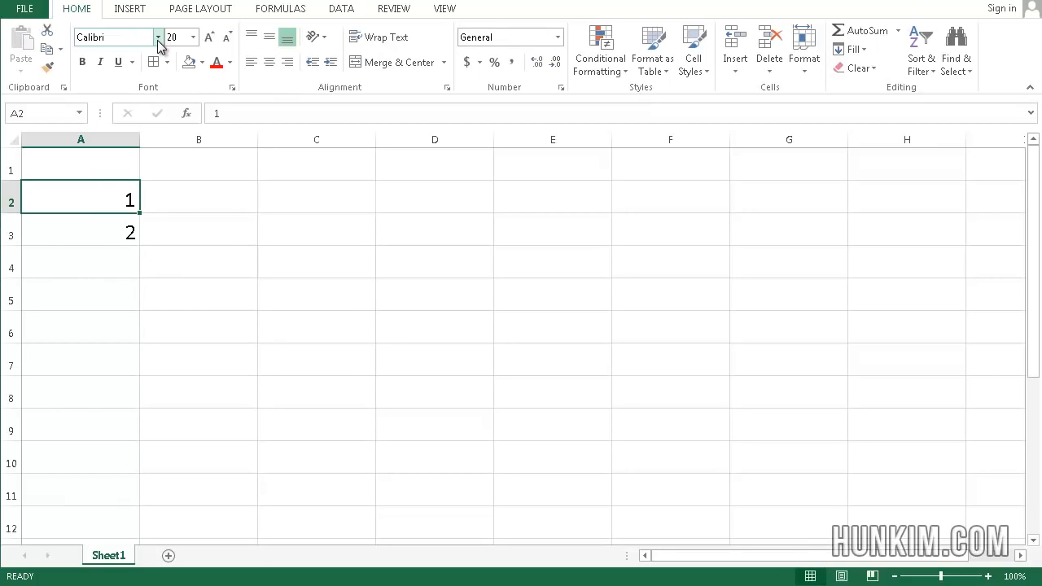
click(274, 171)
drag(108, 188, 113, 234)
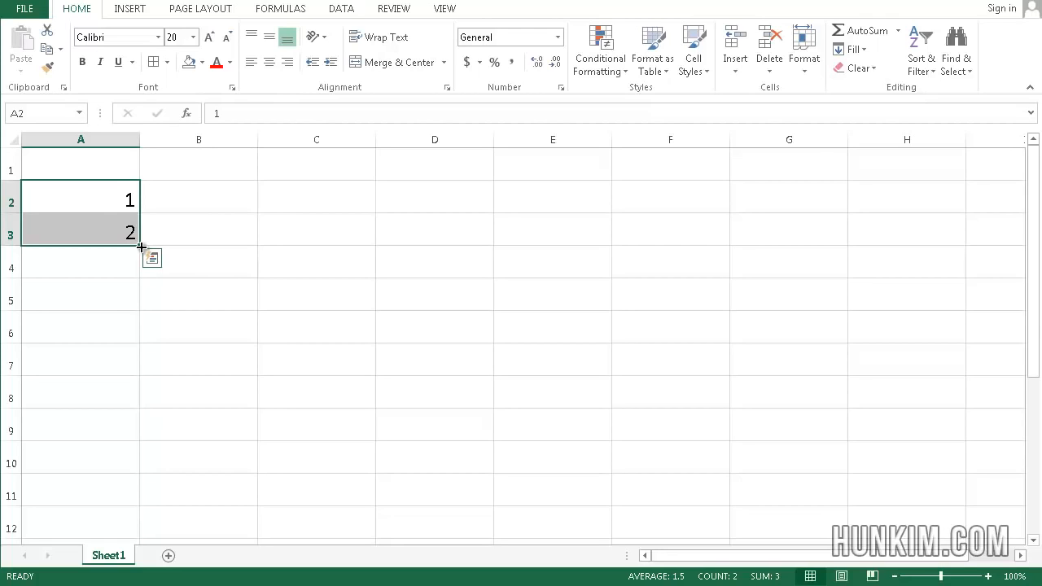
drag(141, 247, 110, 407)
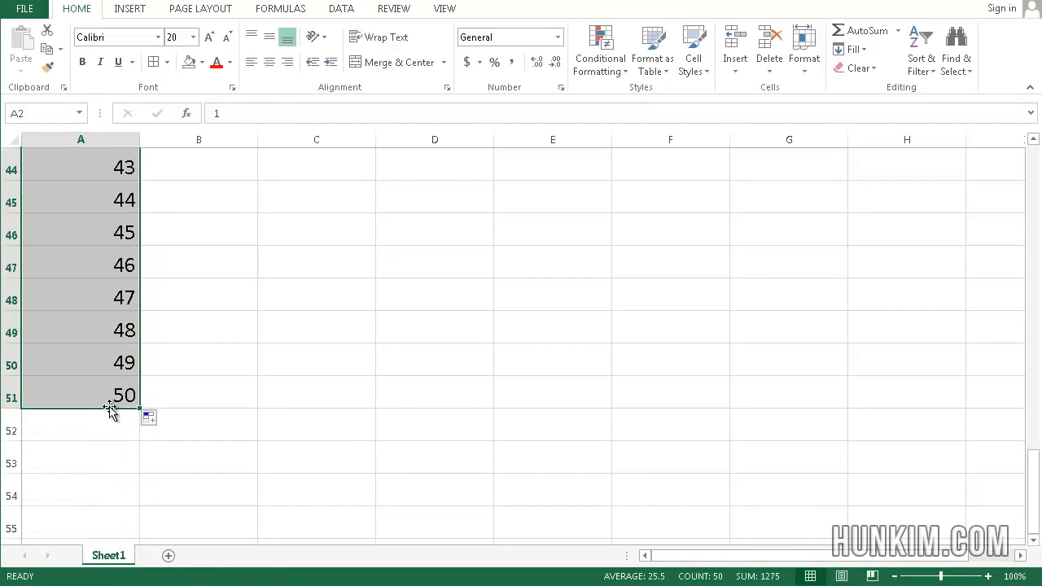
- Look through the filled number series in column A to check that it counts up correctly
click(175, 396)
key(Up)
key(Up)
key(Up)
key(Up)
key(Up)
key(Up)
key(Up)
key(Up)
key(Up)
key(Up)
key(Up)
key(Up)
key(Up)
key(Up)
key(Up)
key(Up)
key(Up)
key(Up)
key(Up)
key(Up)
key(Up)
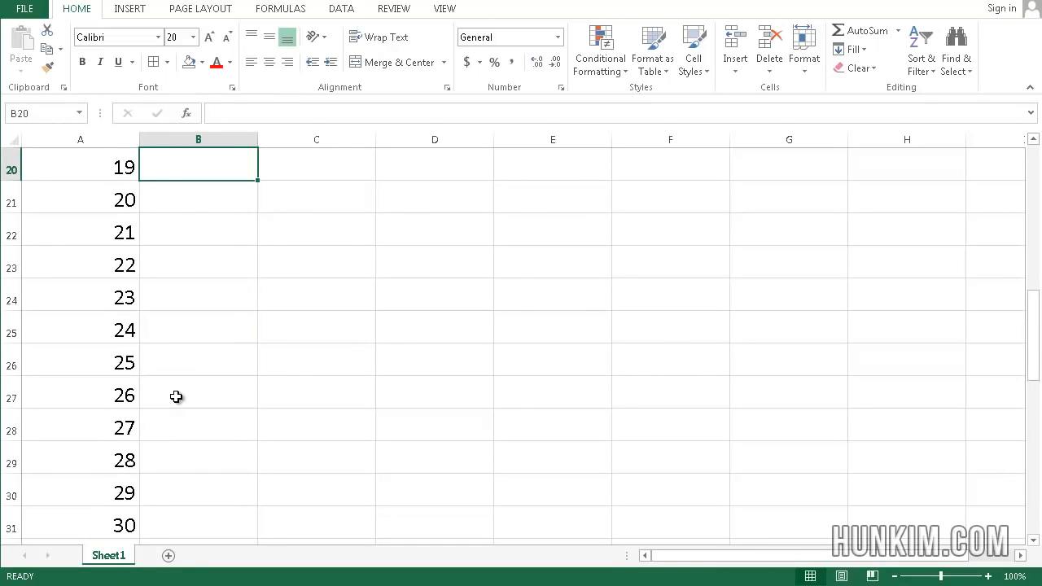
key(Left)
key(Down)
key(Down)
key(Down)
key(Down)
key(Down)
key(Down)
key(Down)
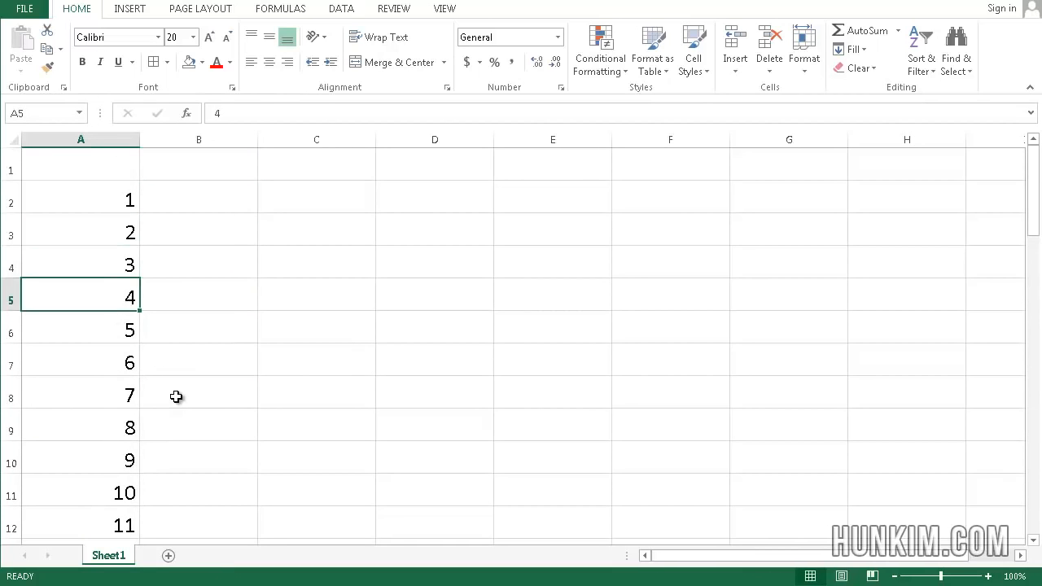
key(Up)
key(Up)
key(Up)
key(Up)
key(Up)
key(Up)
key(Up)
key(Right)
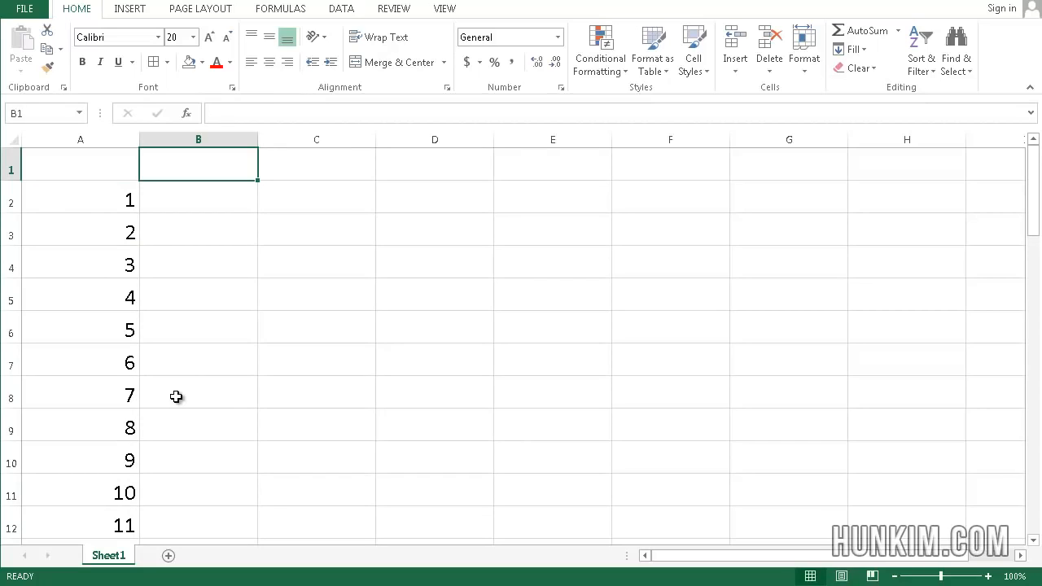
key(Left)
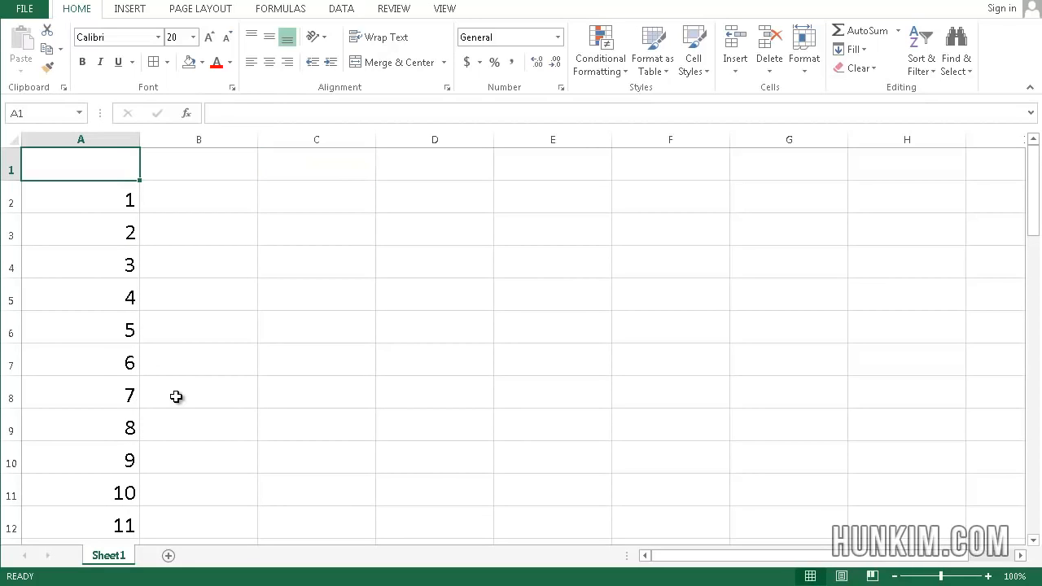
click(116, 332)
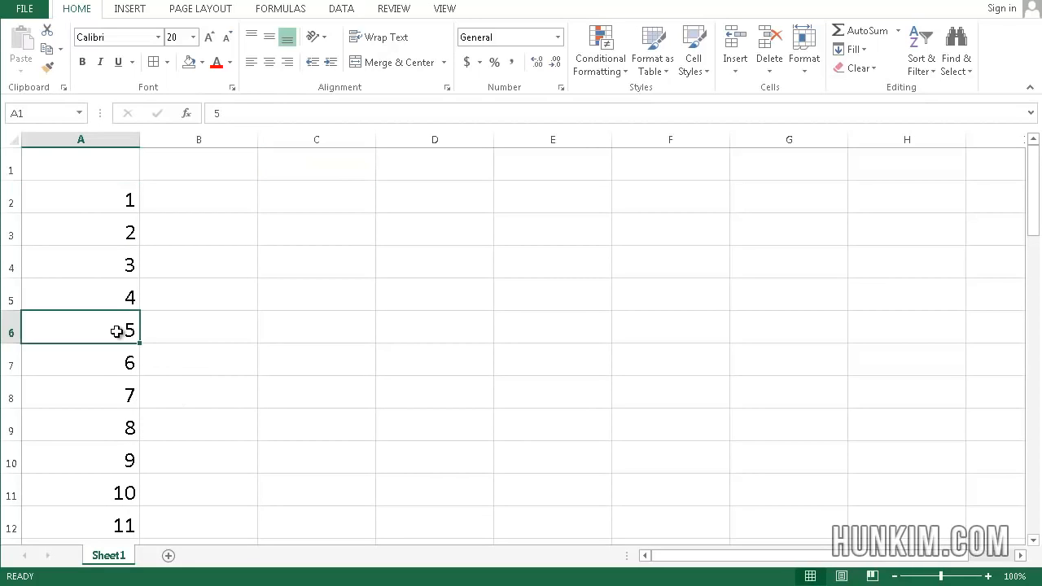
key(Down)
key(Down)
key(Down)
key(Down)
key(Down)
key(Down)
key(Down)
key(Down)
key(Down)
key(Down)
key(Down)
key(Down)
key(Down)
key(Down)
key(Down)
key(Down)
key(Down)
key(Down)
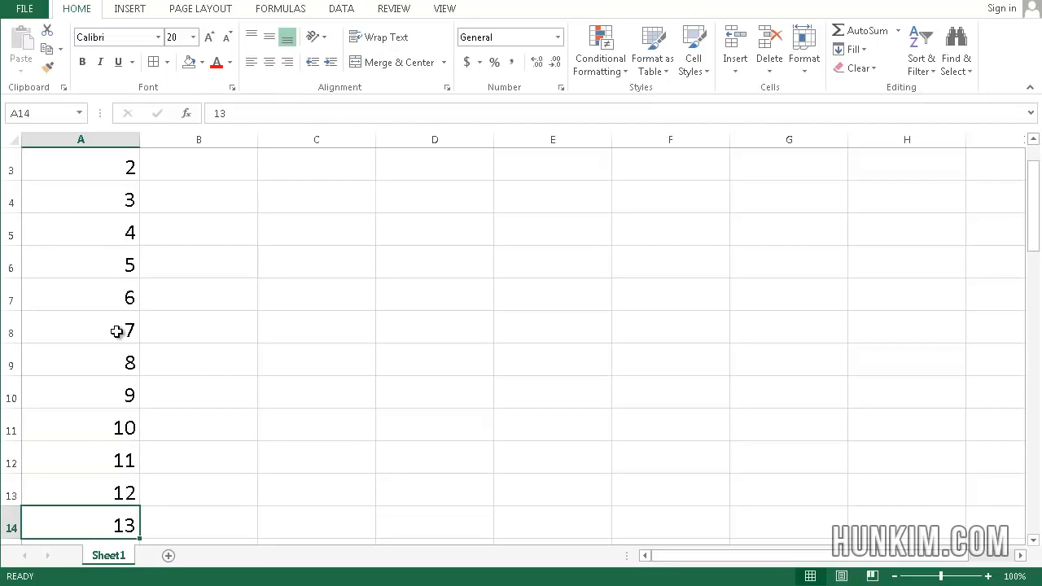
key(Down)
key(Down)
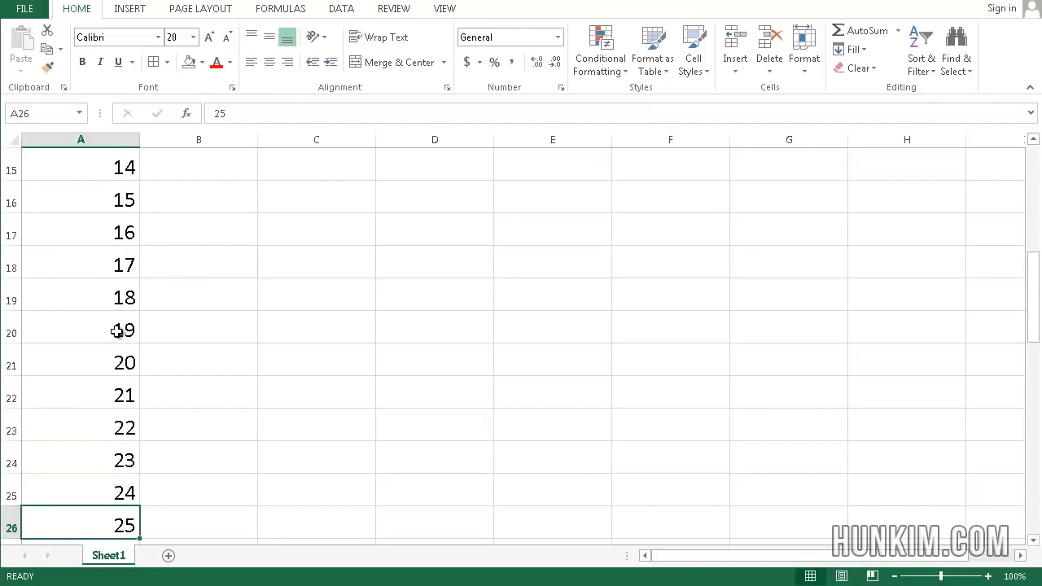
key(Up)
key(Down)
key(Down)
key(Down)
key(Down)
key(Down)
key(Down)
key(Down)
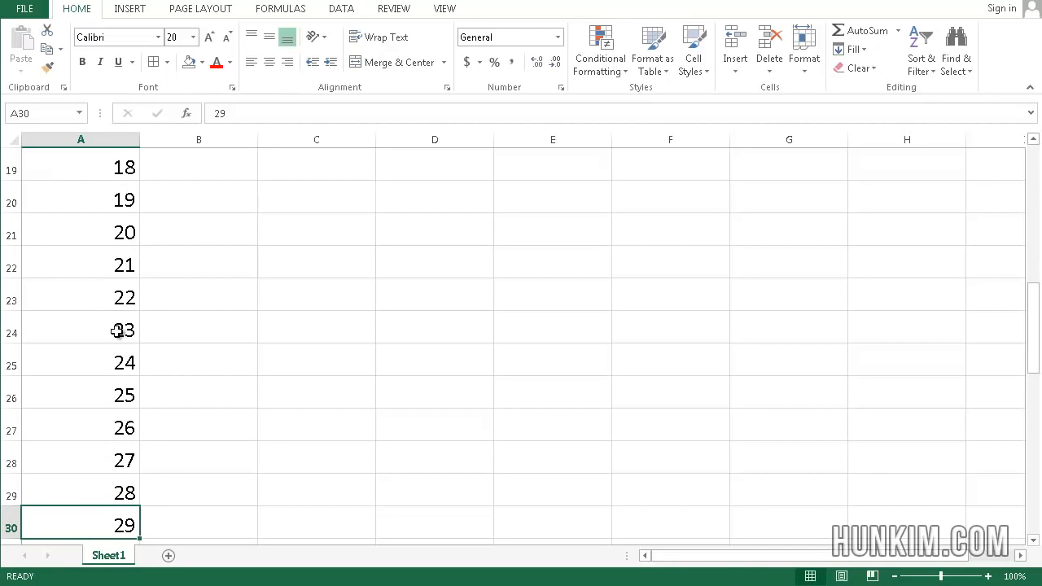
key(Up)
key(Down)
key(Down)
key(Down)
key(Down)
key(Down)
key(Down)
key(Down)
key(Down)
key(Down)
key(Down)
key(Down)
key(Down)
key(Down)
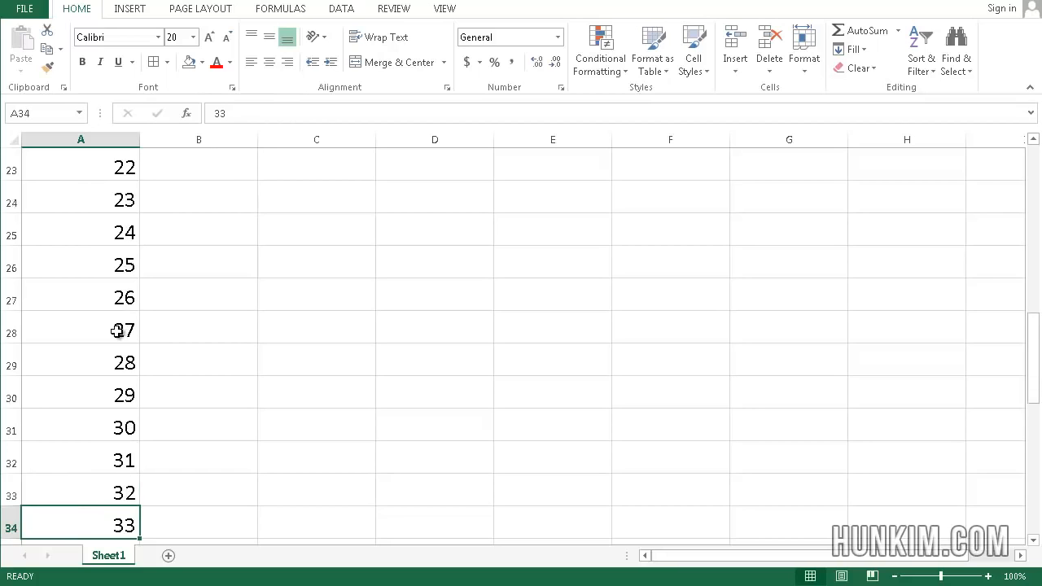
key(Down)
key(Down)
key(Down)
key(Down)
key(Down)
key(Down)
key(Down)
key(Down)
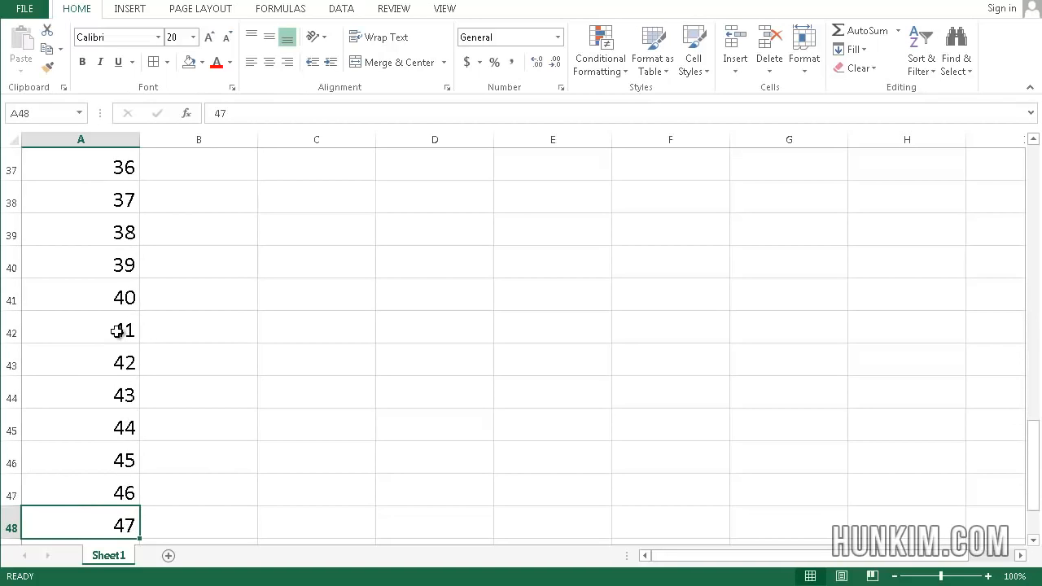
- Enter the heading "ticket num" in cell A1 above the number series
key(Up)
key(Up)
key(Up)
key(Up)
key(Up)
key(Up)
key(Up)
key(Up)
key(Up)
key(Up)
key(Up)
key(Up)
key(Up)
key(Up)
key(Up)
key(Up)
key(Up)
key(Up)
key(Up)
key(Up)
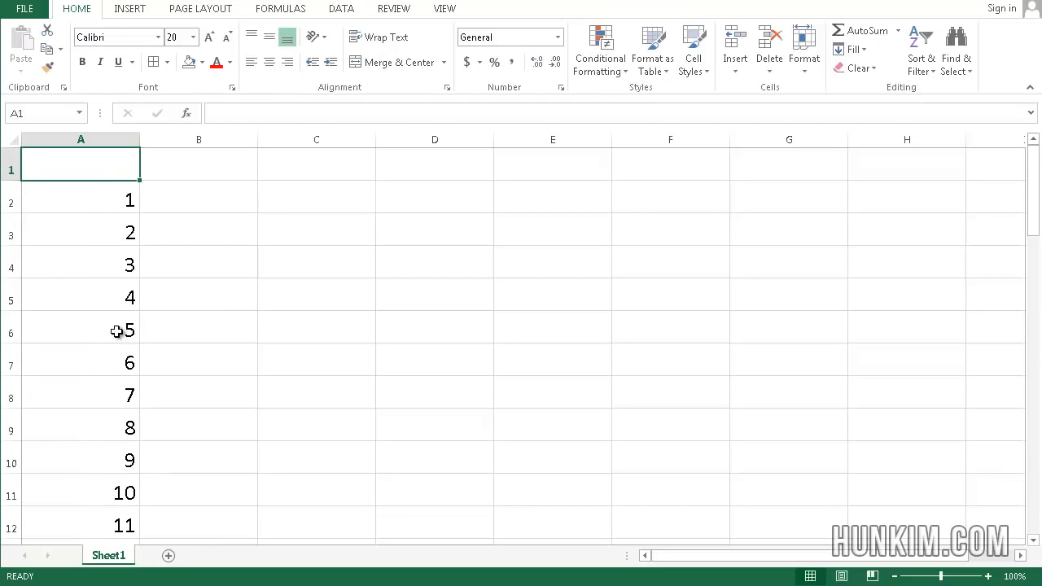
text(tick)
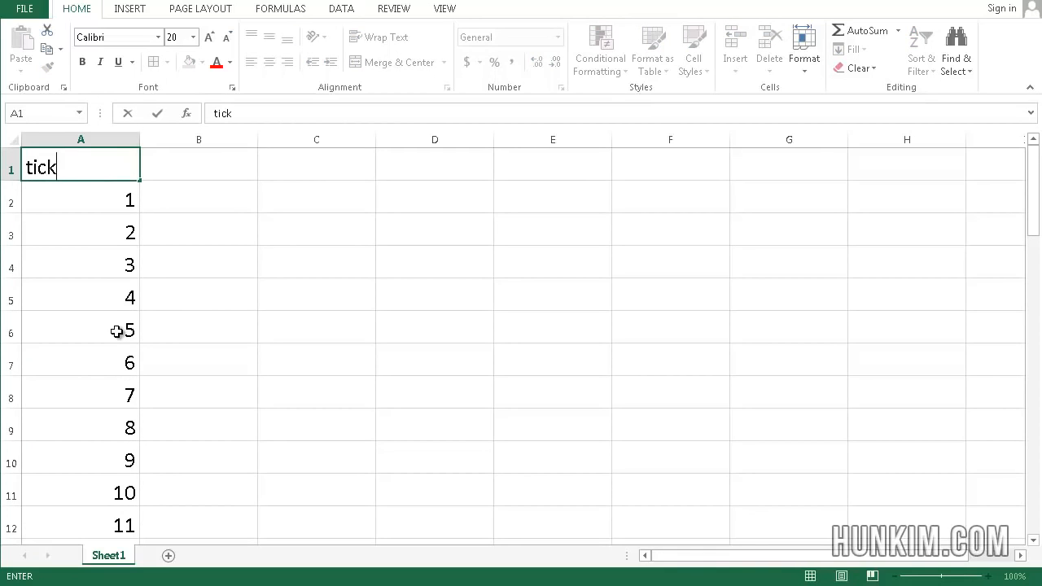
text(et num)
key(Return)
- Enter 10 in cell C2 and 20 in cell D2 as the start of a horizontal series
key(Right)
key(Left)
key(Down)
key(Down)
key(Down)
key(Down)
key(Down)
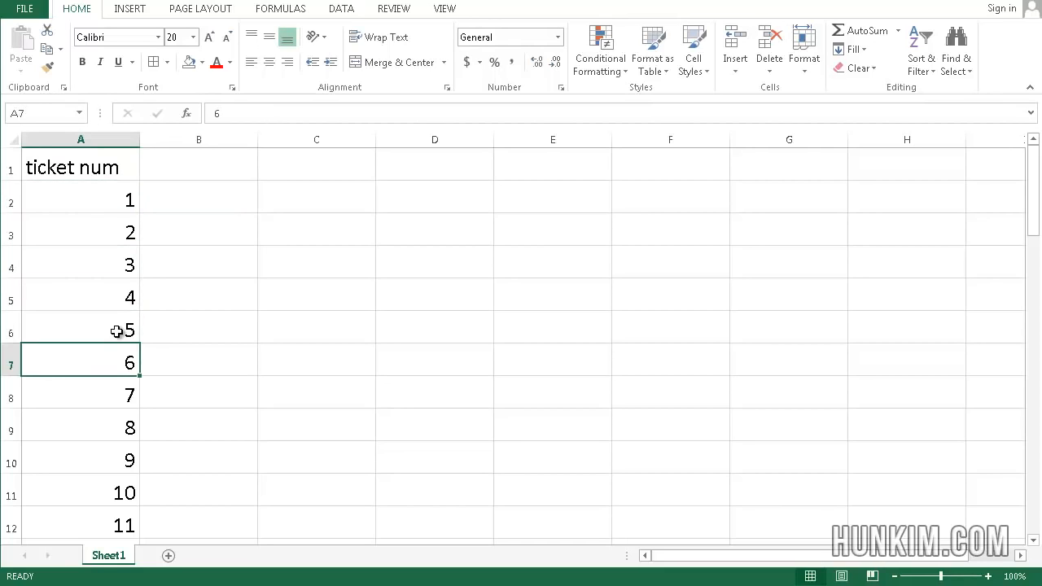
key(Down)
key(Down)
key(Right)
key(Right)
key(Up)
key(Up)
key(Up)
key(Up)
key(Up)
key(Up)
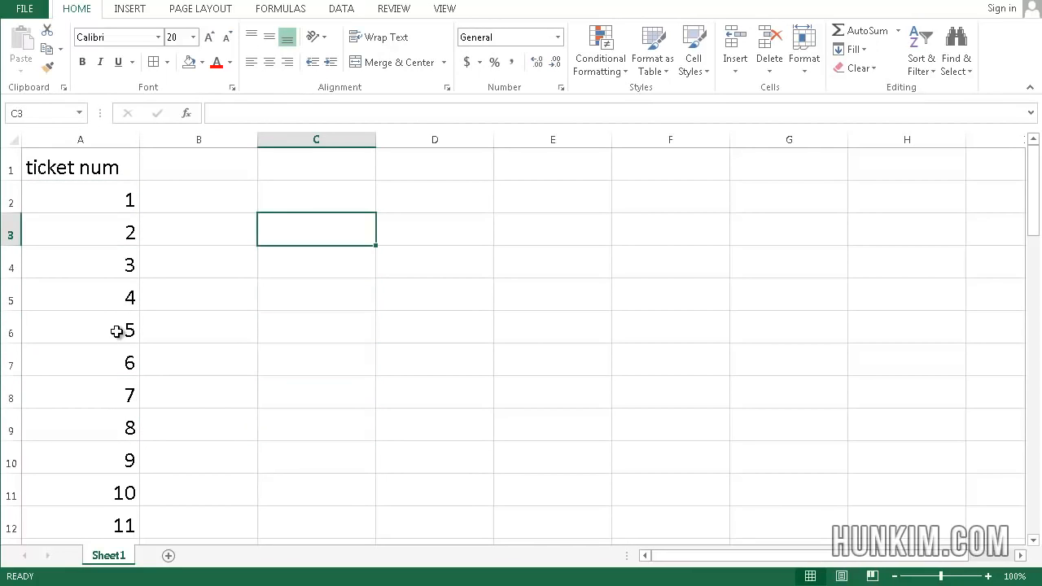
key(Up)
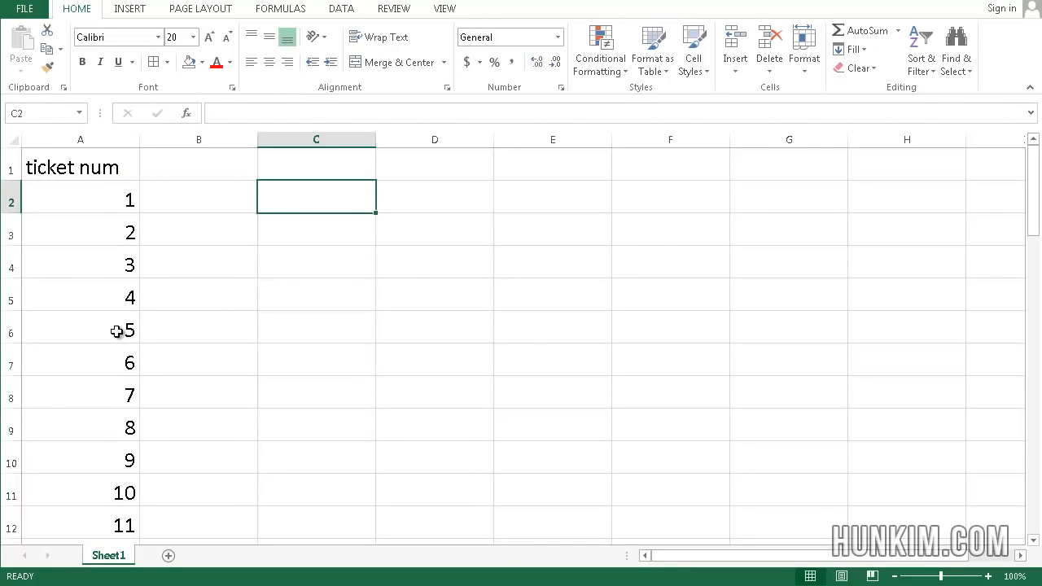
text(10)
key(Tab)
text(20)
key(Return)
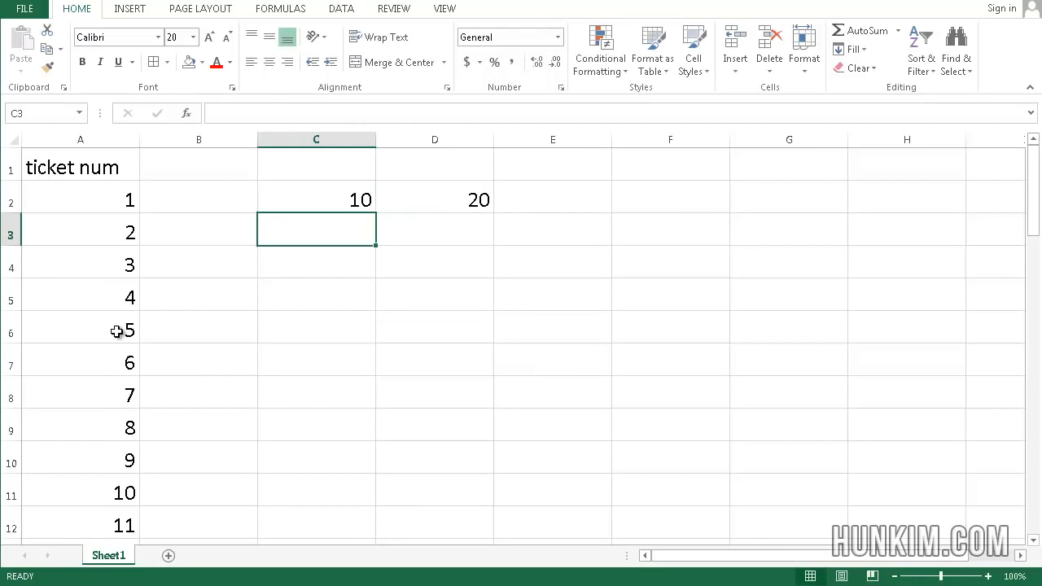
- Extend the series from C2:D2 across row 2 to 90 in cell K2
key(Up)
click(349, 331)
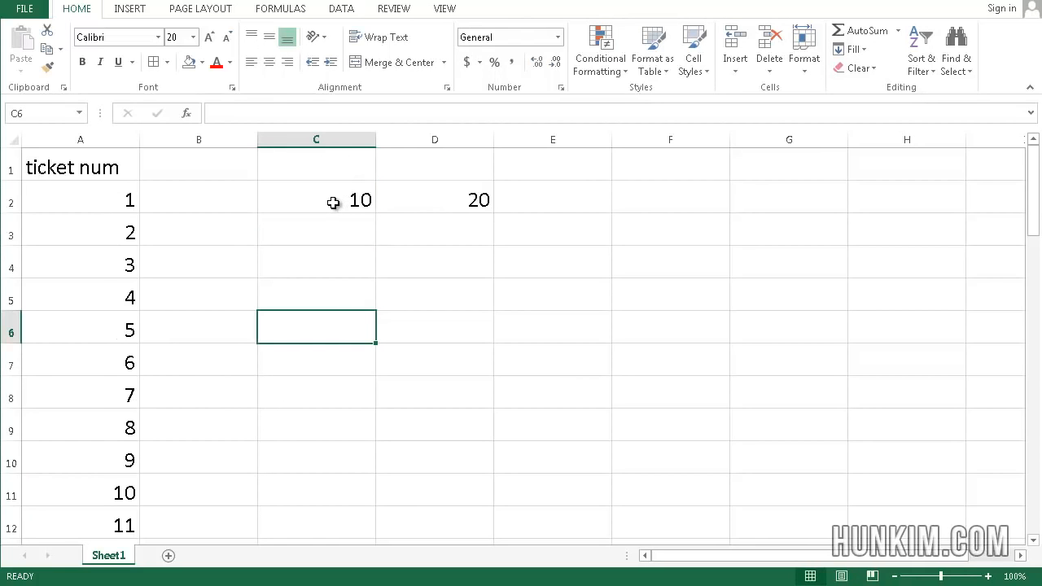
drag(332, 203, 431, 200)
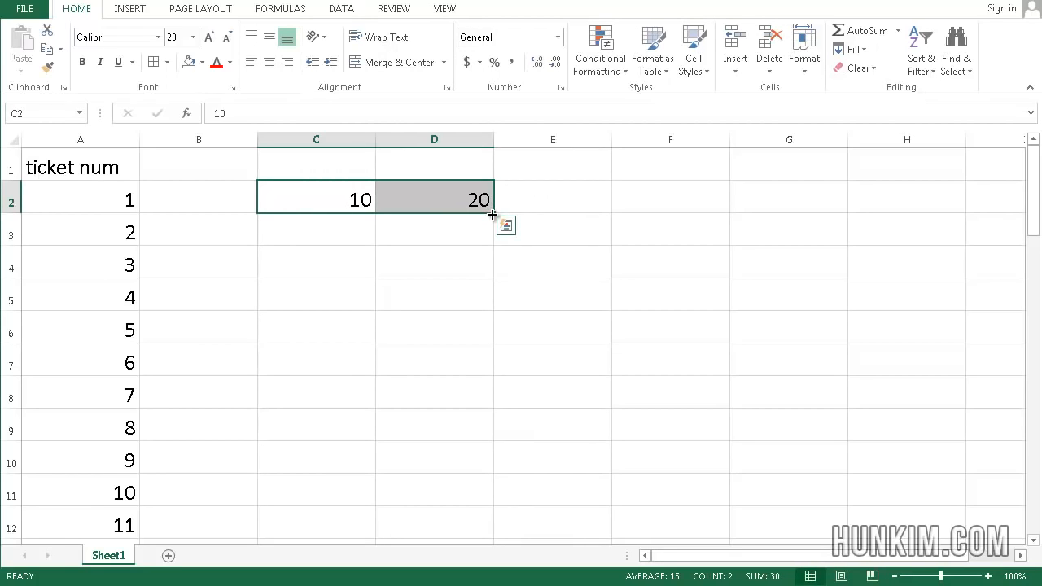
drag(492, 214, 1032, 195)
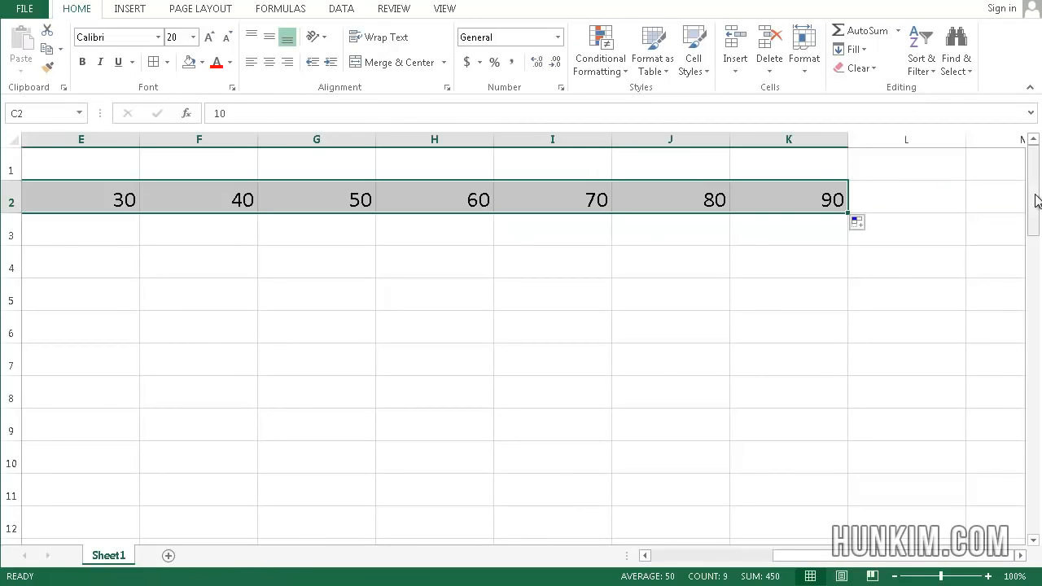
- Look along row 2 to check the filled horizontal series
click(693, 270)
key(Up)
key(Up)
key(Left)
key(Left)
key(Left)
key(Left)
key(Left)
key(Left)
key(Left)
key(Left)
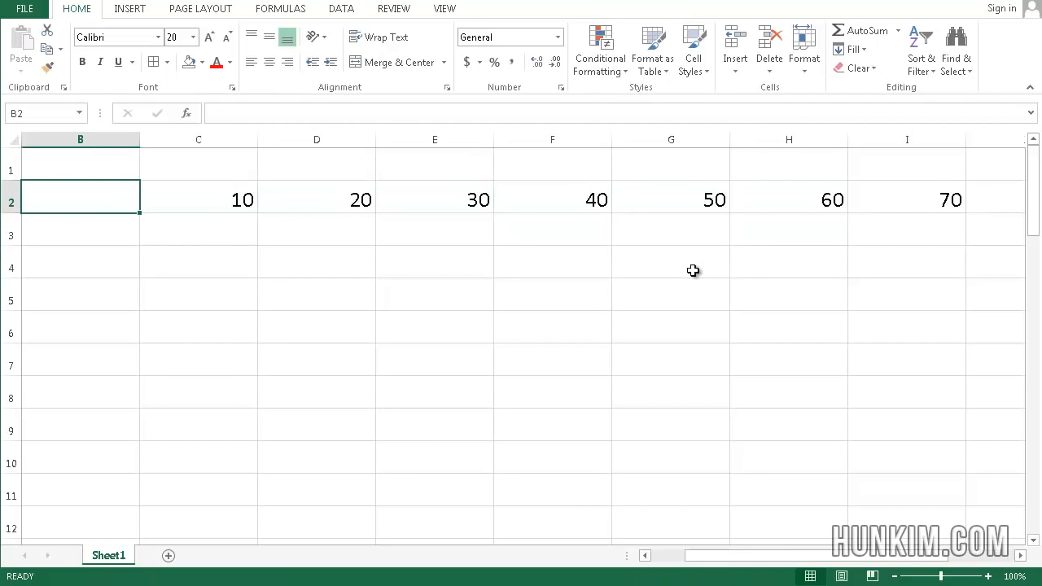
key(Right)
key(Right)
key(Right)
key(Right)
key(Right)
key(Right)
key(Right)
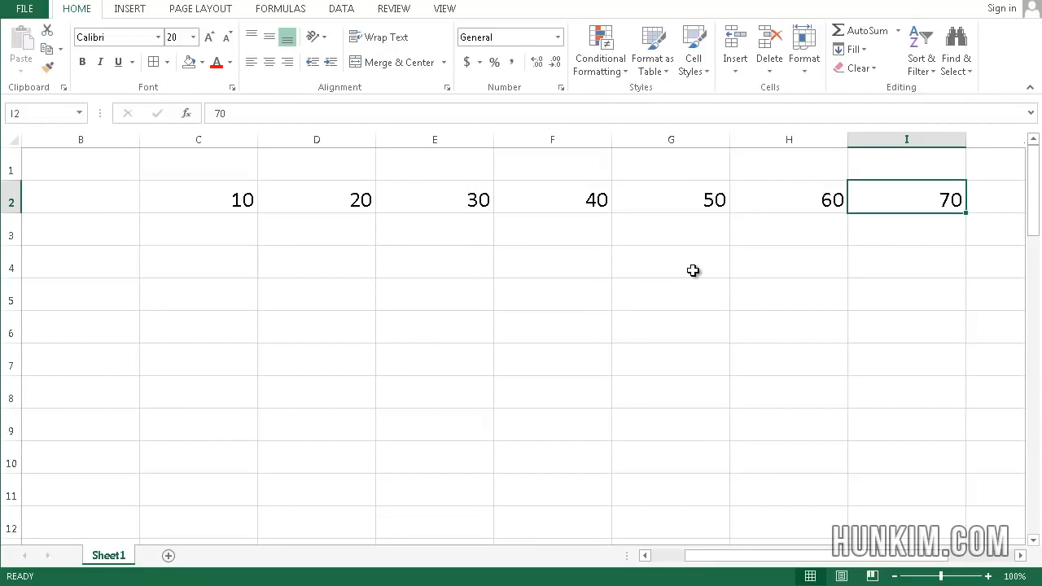
key(Left)
key(Left)
key(Left)
key(Left)
key(Left)
key(Left)
key(Left)
key(Left)
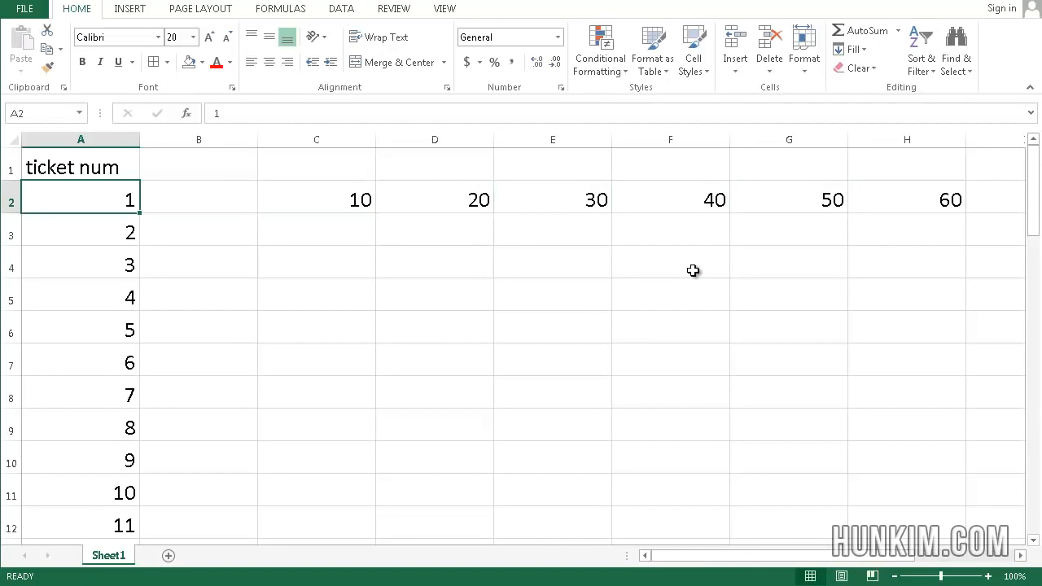
- Delete the ticket number heading and series from column A
key(Right)
key(Right)
key(Left)
key(Left)
key(ctrl+space)
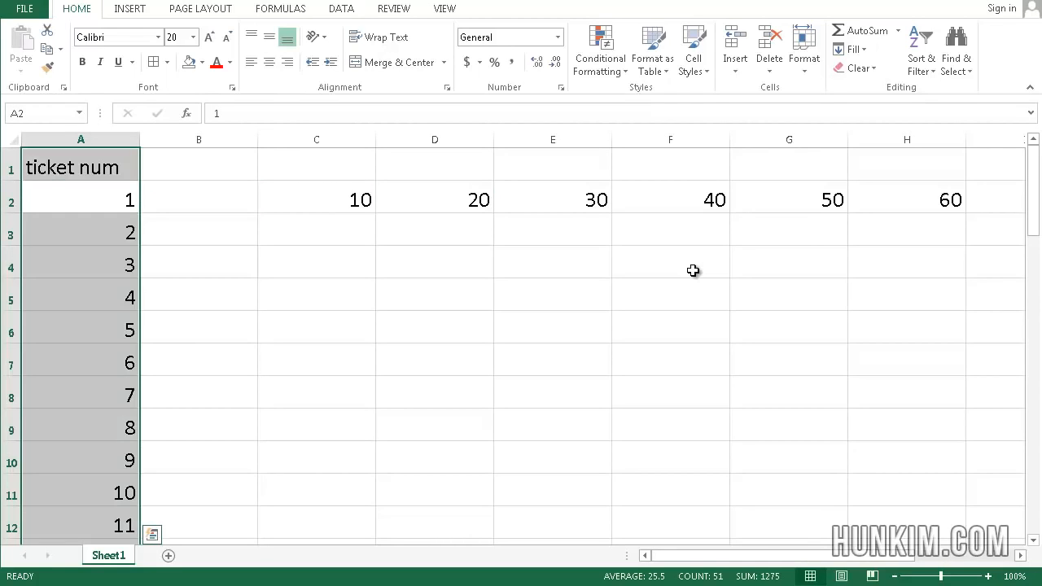
key(Delete)
key(Right)
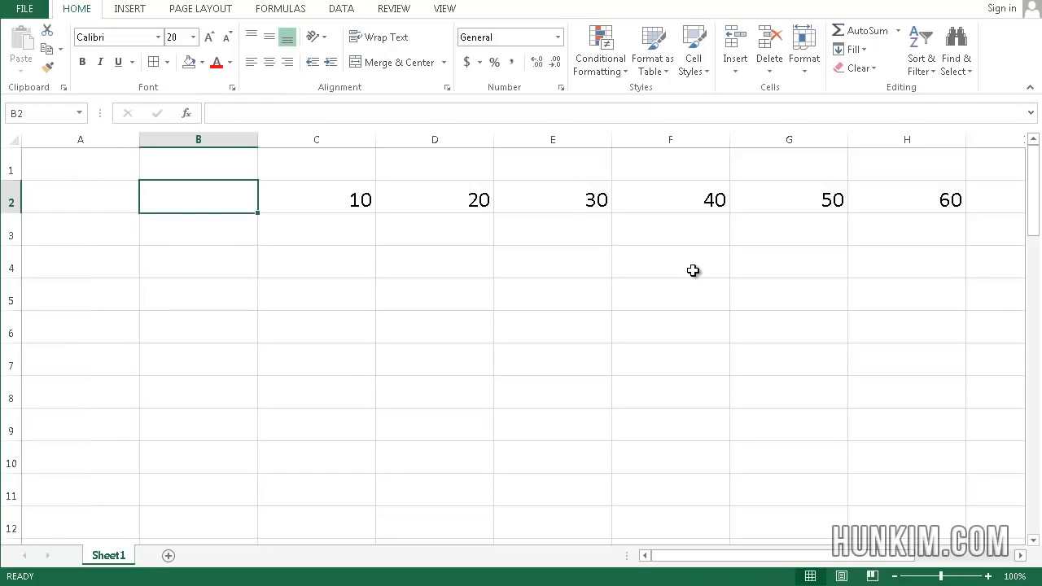
- Clear all remaining contents of the worksheet
click(693, 270)
key(ctrl+a)
key(Delete)
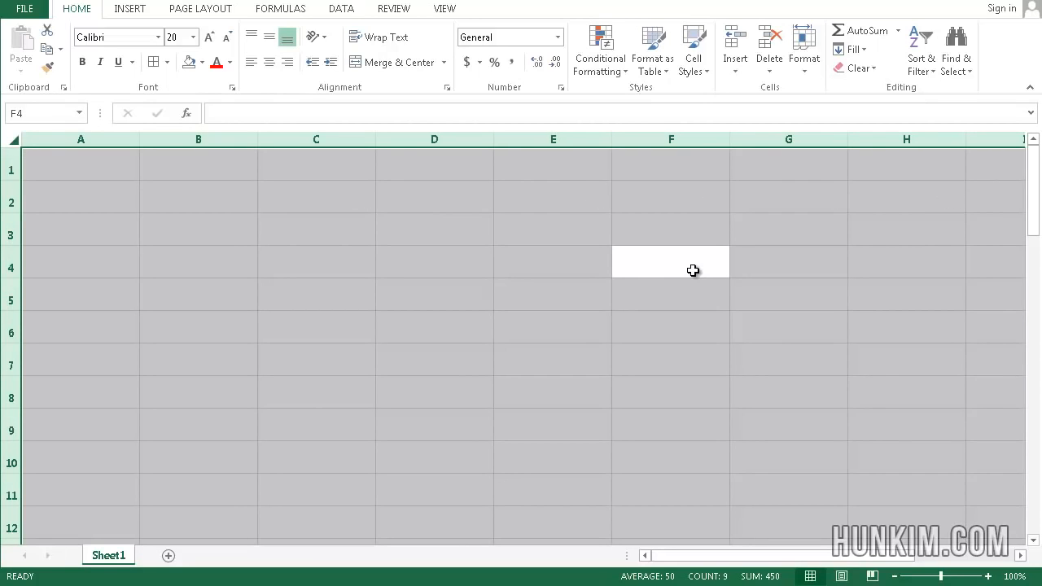
key(Up)
key(Left)
key(Left)
key(Left)
key(Left)
key(Left)
key(Up)
key(Up)
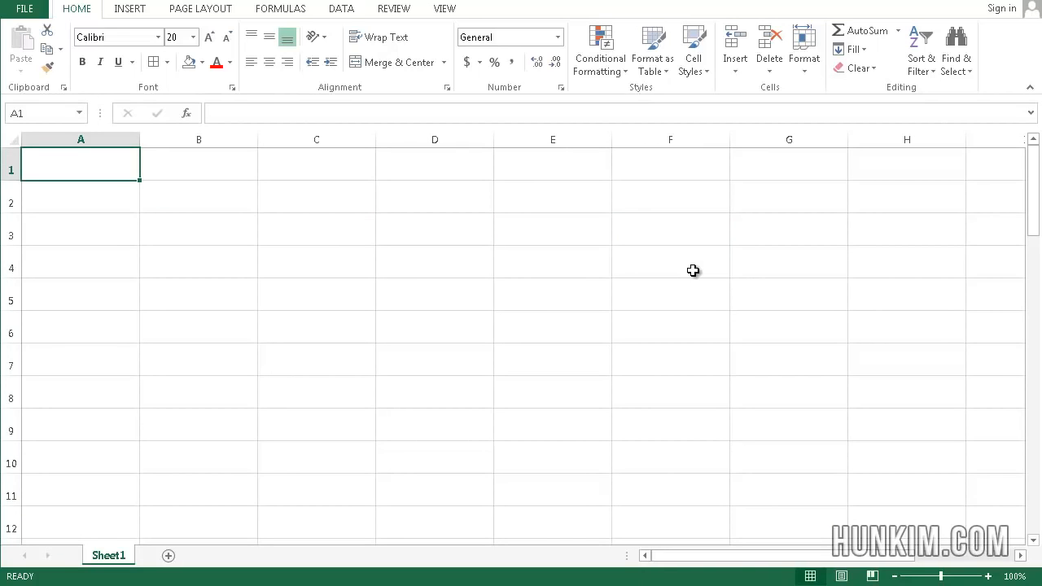
text(.0)
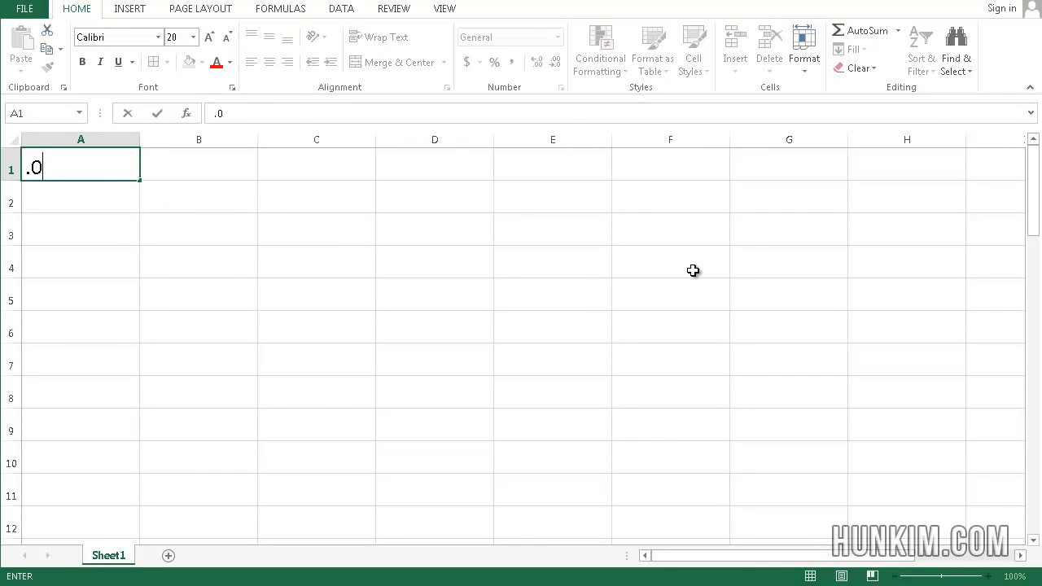
text(1)
key(Return)
key(Up)
key(Down)
key(Down)
key(Down)
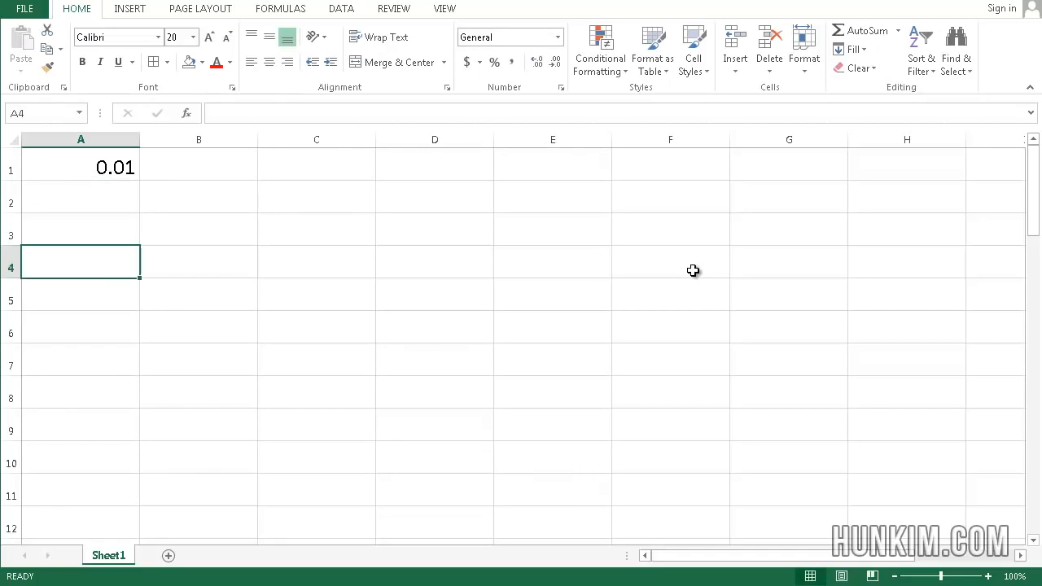
key(Up)
key(Up)
key(Up)
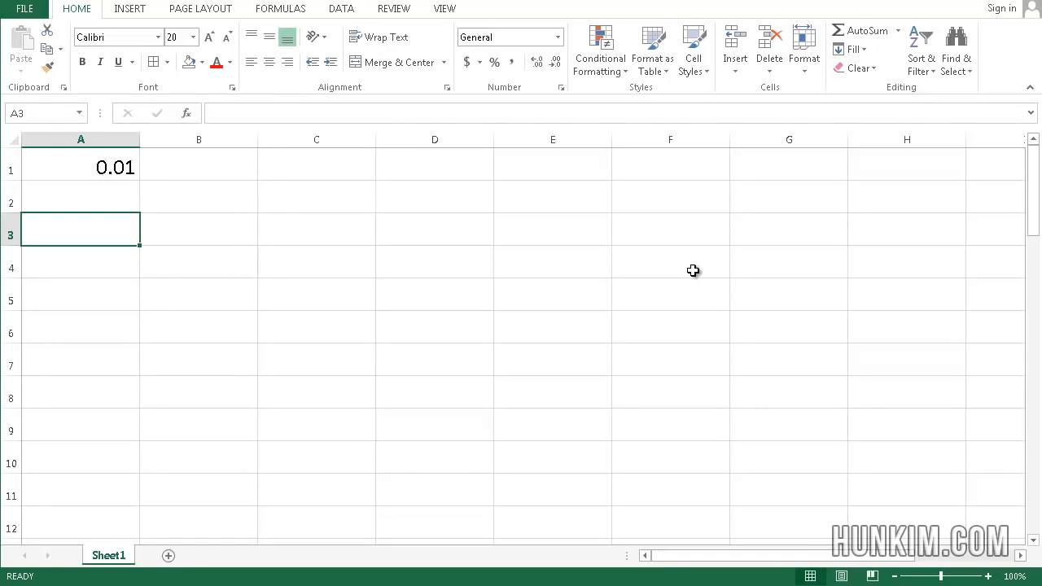
key(Delete)
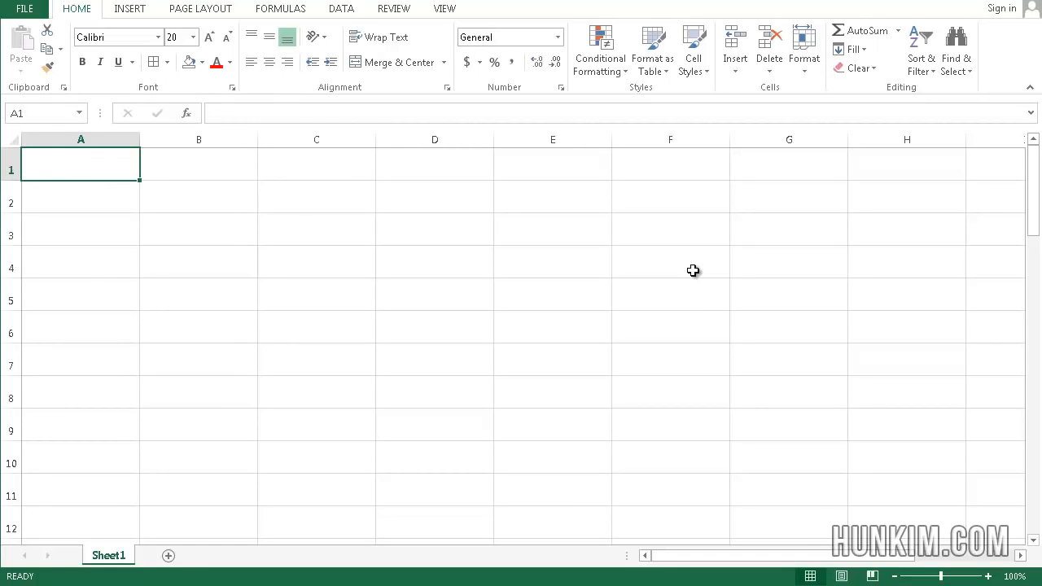
- Enter the heading "Golf Game" in A1 with the starting values 1 and 2 in cells A2 and A3
text(Golf Game)
key(Return)
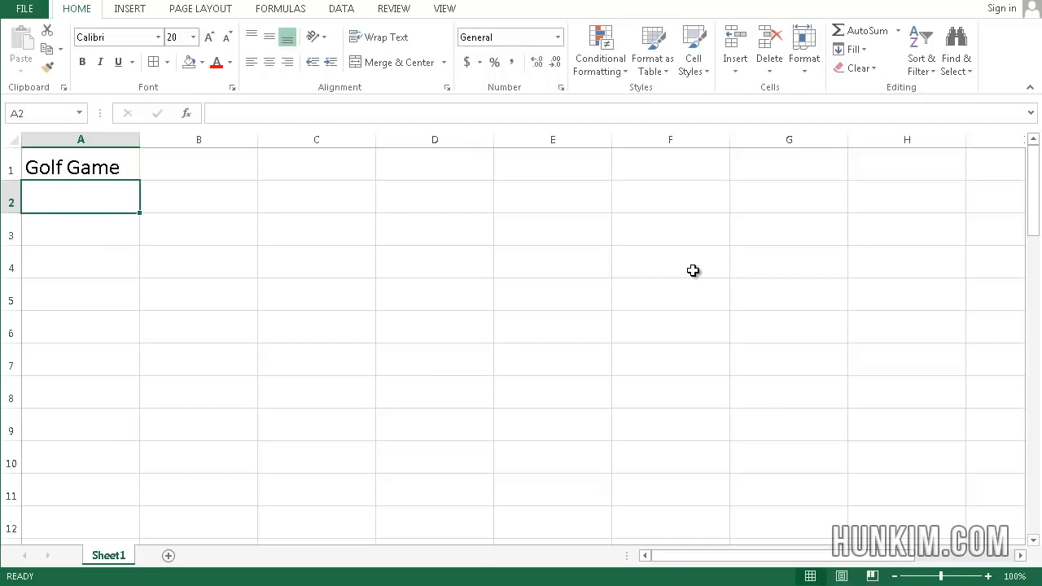
text(1)
key(Return)
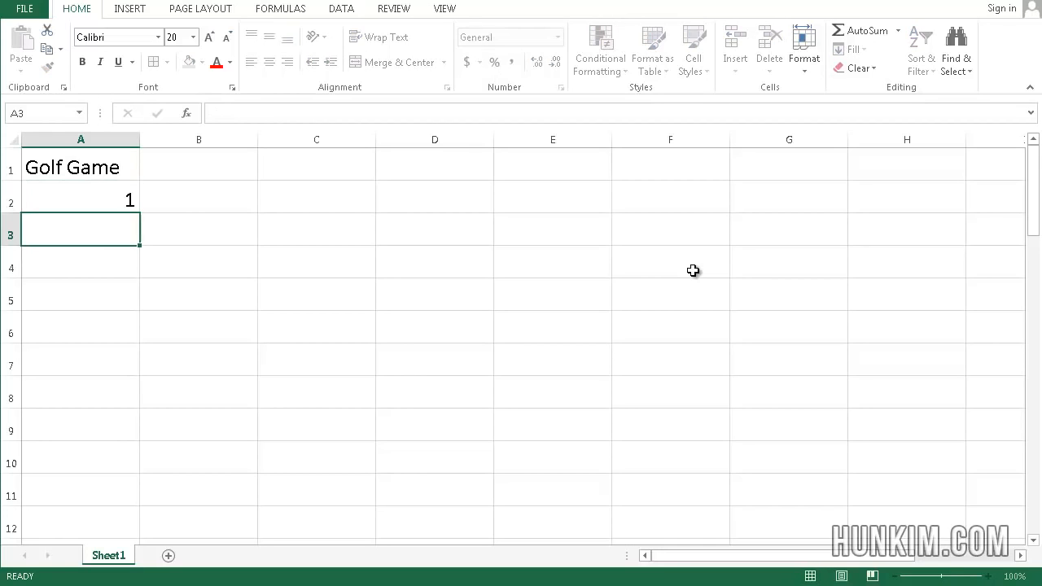
text(2)
key(Return)
- Extend the series from A2:A3 down column A to 18 in cell A19
key(Up)
key(Up)
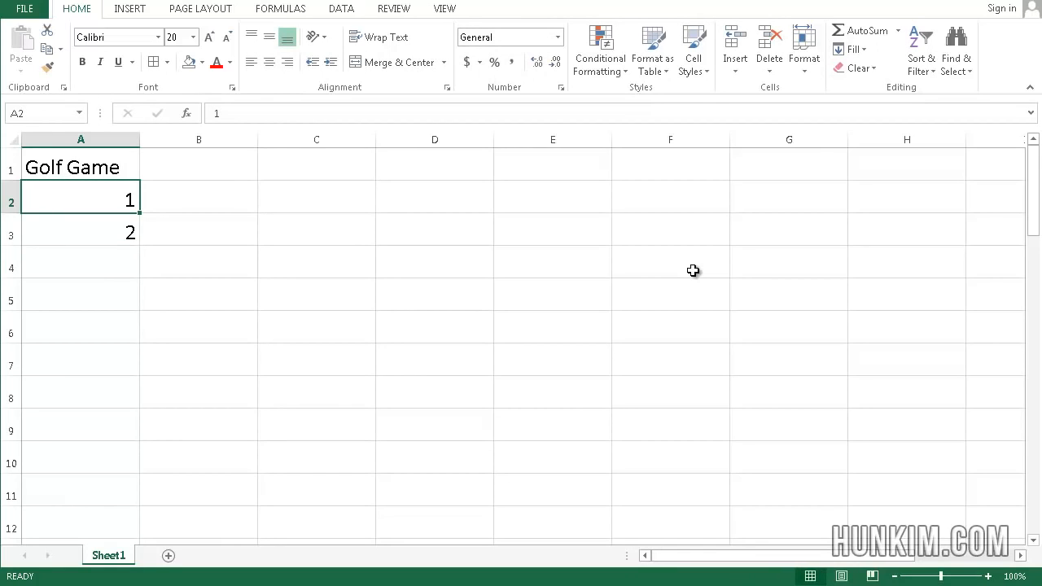
key(shift+Down)
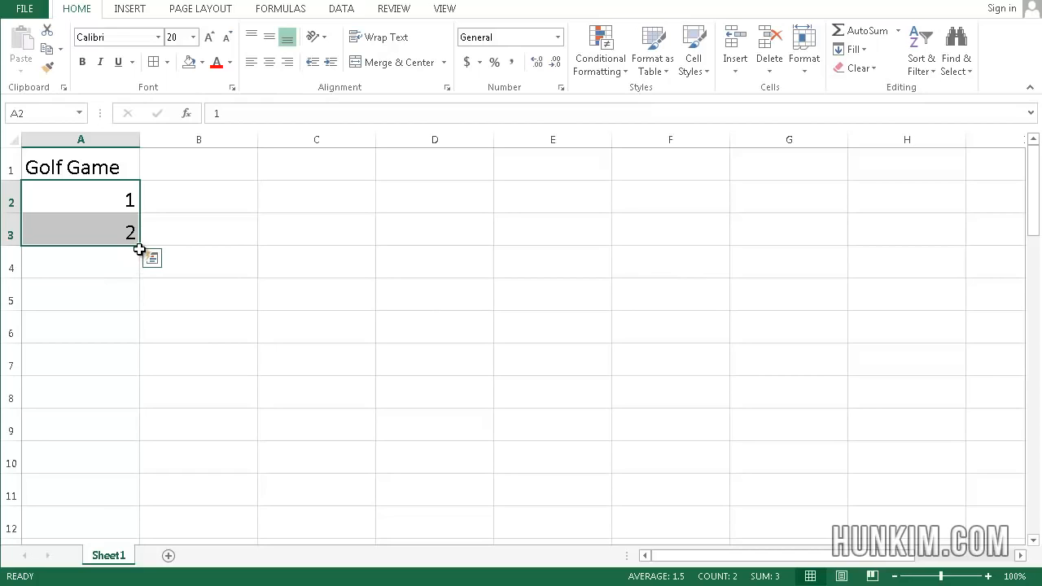
drag(140, 245, 136, 506)
- Enter 0.01 in cell B2 beside the first golf game number
click(180, 472)
key(Up)
key(Up)
key(Up)
key(Up)
key(Up)
key(Up)
key(Up)
key(Up)
key(Up)
key(Up)
key(Up)
key(Up)
key(Up)
key(Up)
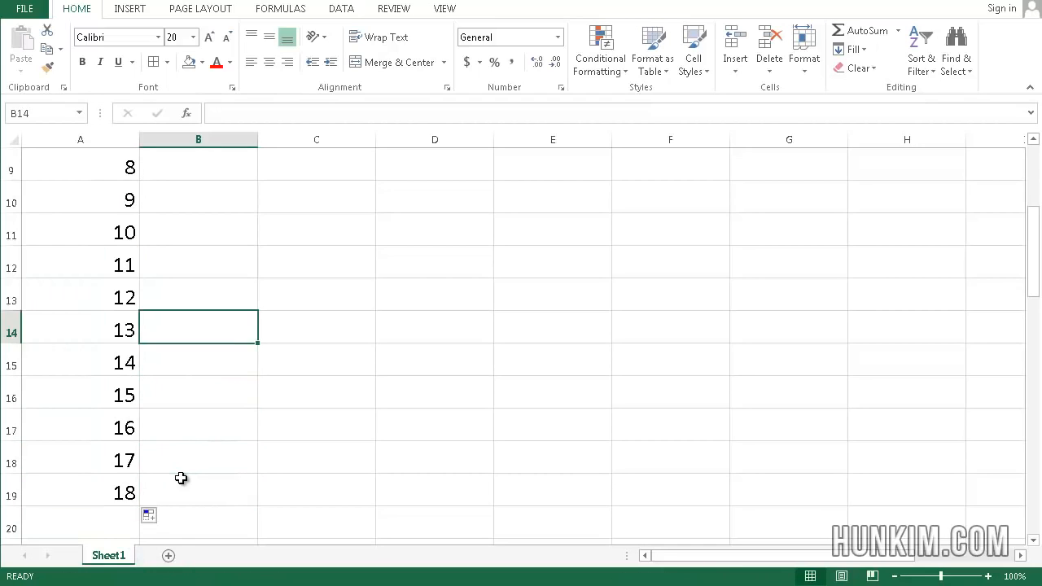
key(Up)
key(Up)
key(Up)
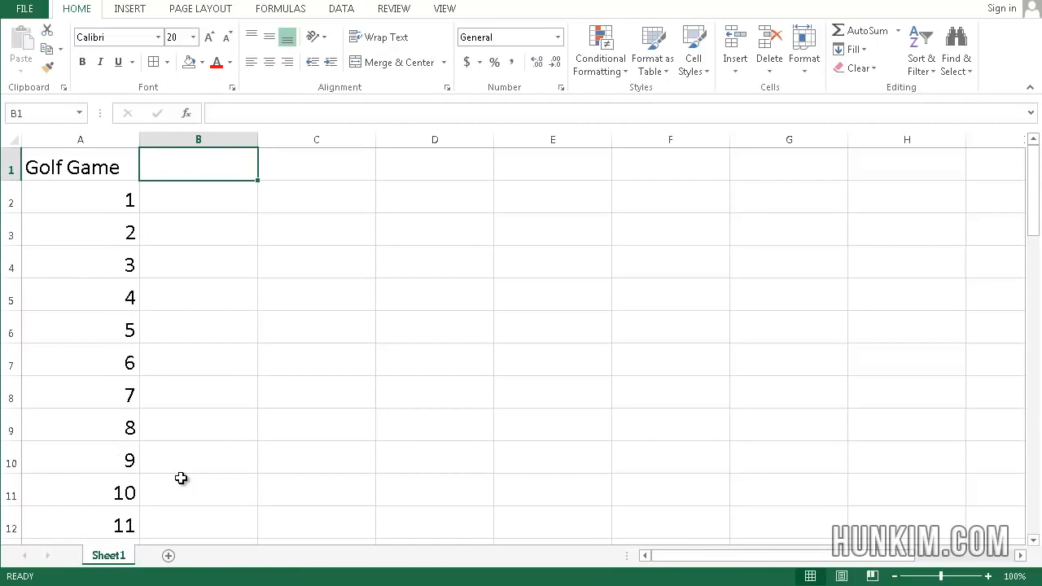
key(Down)
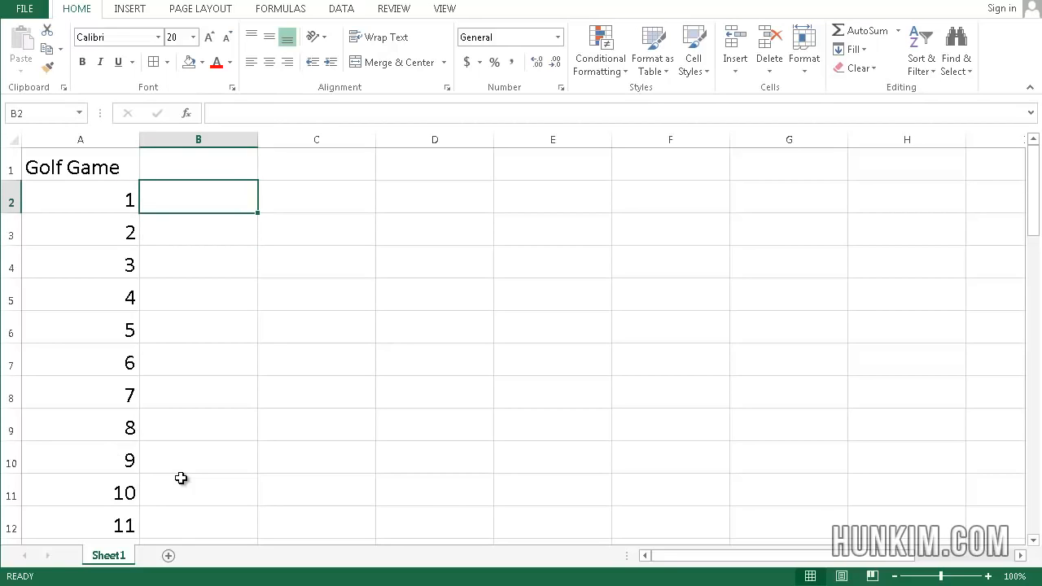
text(.01)
key(Return)
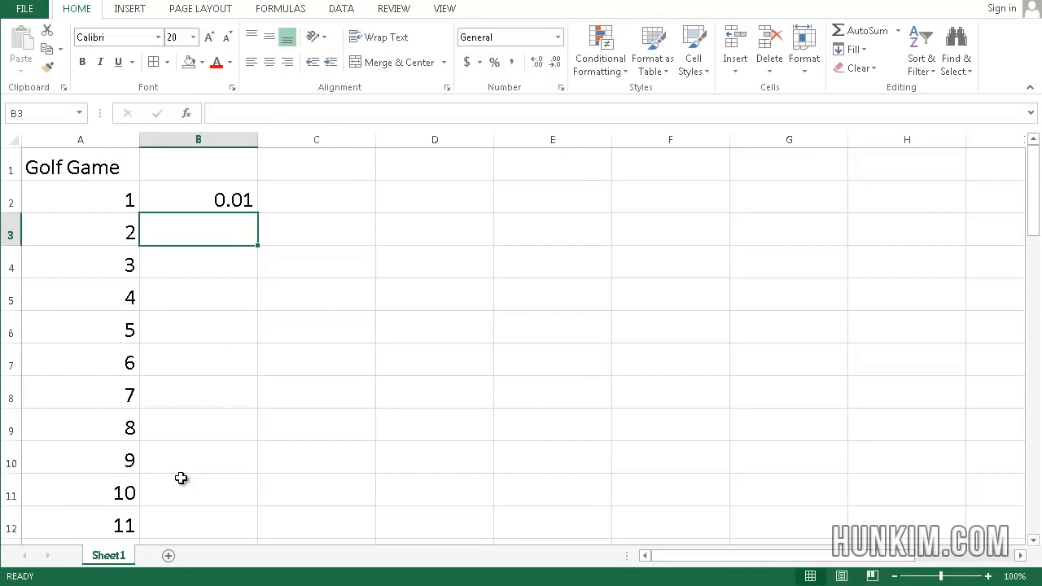
- Open the Series options for filling B2 down to B19 and choose the Growth type
key(Up)
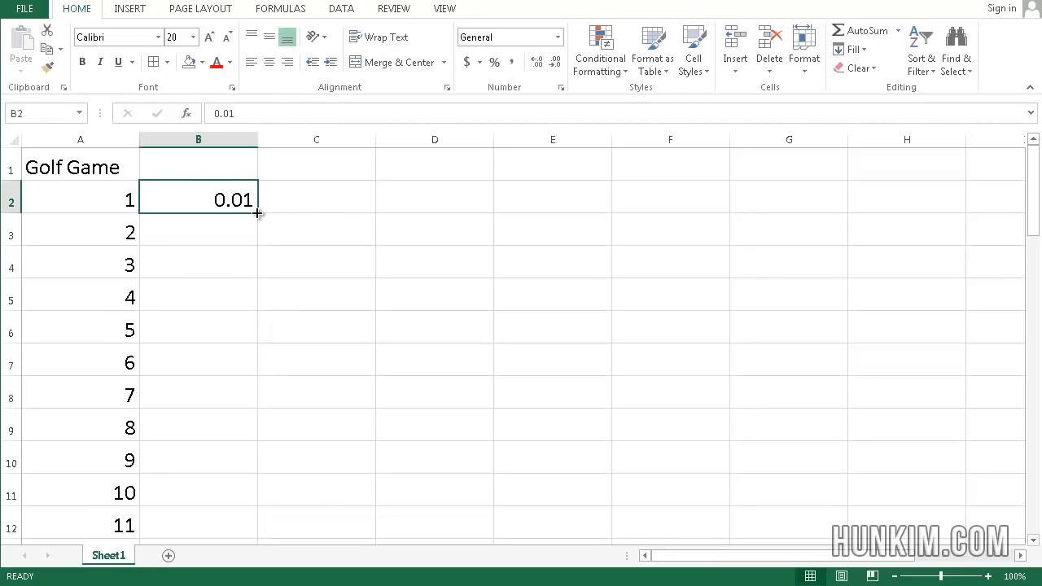
drag(258, 213, 208, 500)
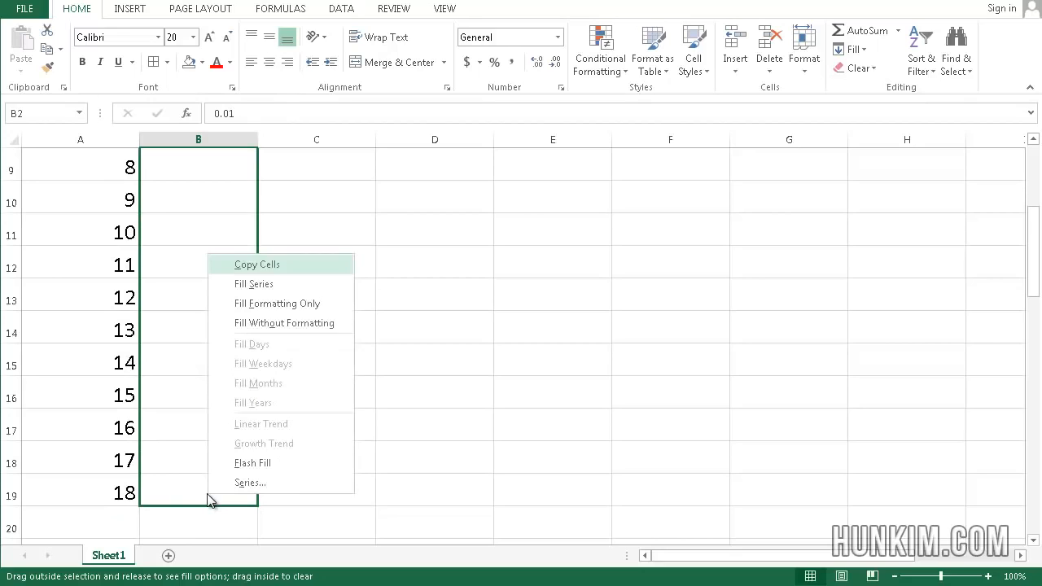
click(257, 483)
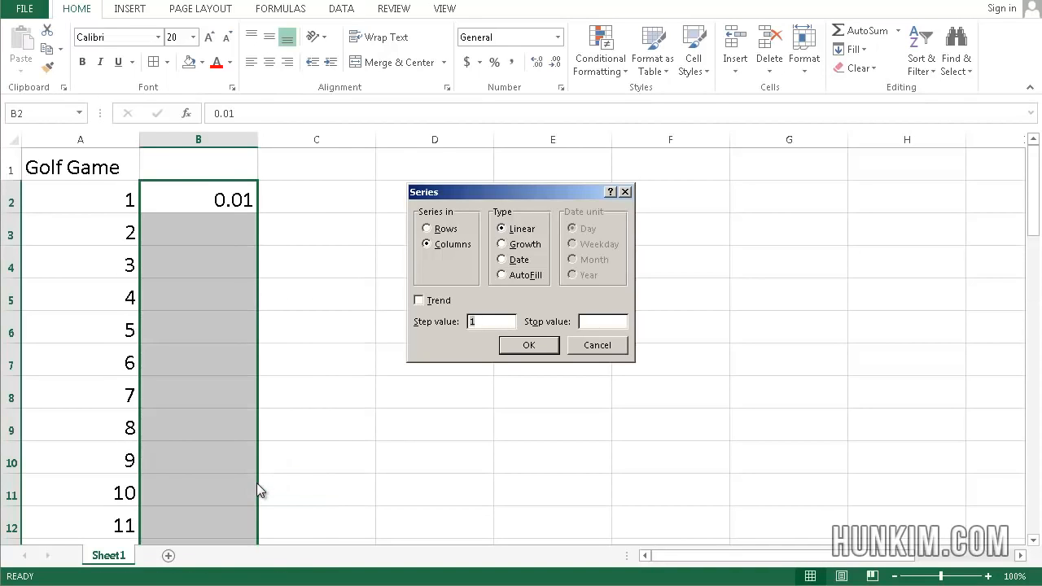
click(528, 245)
- Try step values of 3, 1.05, 1.07 and 1.13 for the growth series without applying them
key(BackSpace)
text(3)
key(BackSpace)
text(1.05)
key(BackSpace)
key(BackSpace)
text(07)
key(BackSpace)
key(BackSpace)
text(13)
- Set the step value to 2 and fill B2:B19 with the growth series
key(BackSpace)
key(BackSpace)
key(BackSpace)
key(BackSpace)
text(2)
click(526, 346)
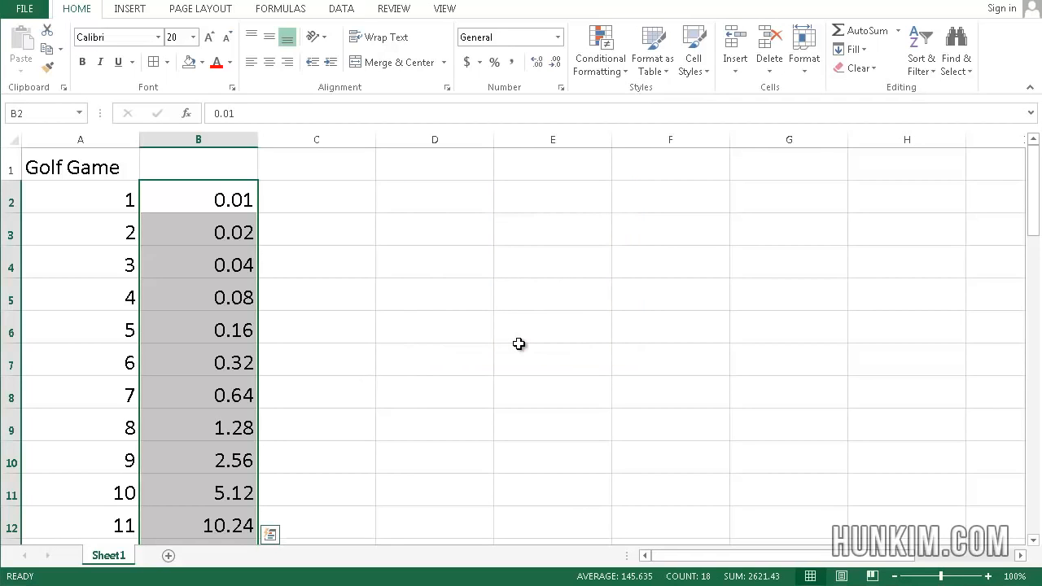
- Examine the growth series down column B and compare the values of the last two games in B18 and B19
click(403, 343)
key(Left)
key(Left)
key(Up)
key(Up)
key(Up)
key(Up)
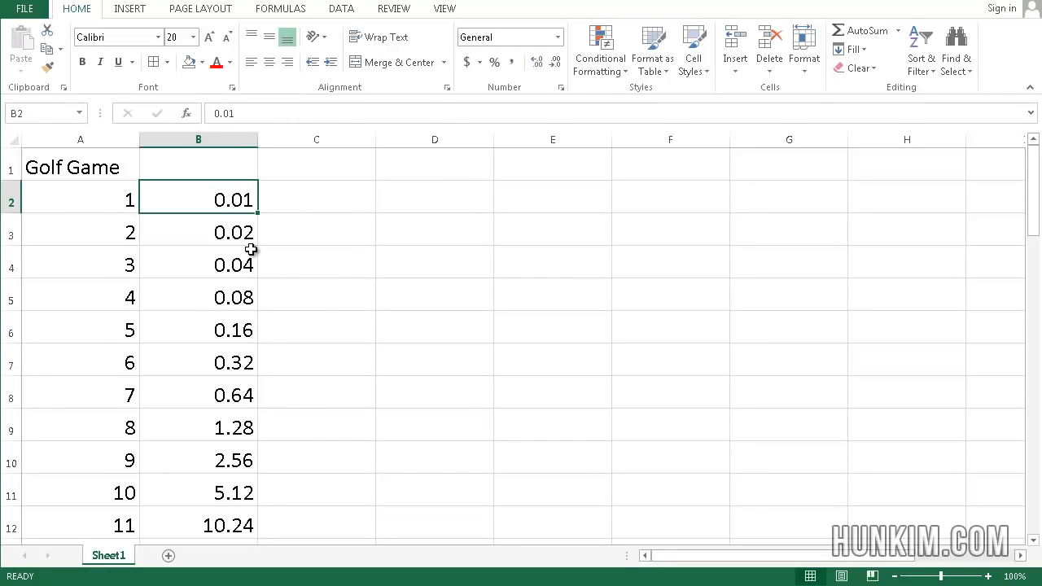
key(Down)
key(Down)
key(Down)
key(Down)
key(Down)
key(Down)
key(Down)
key(Down)
key(Down)
key(Down)
key(Down)
key(Down)
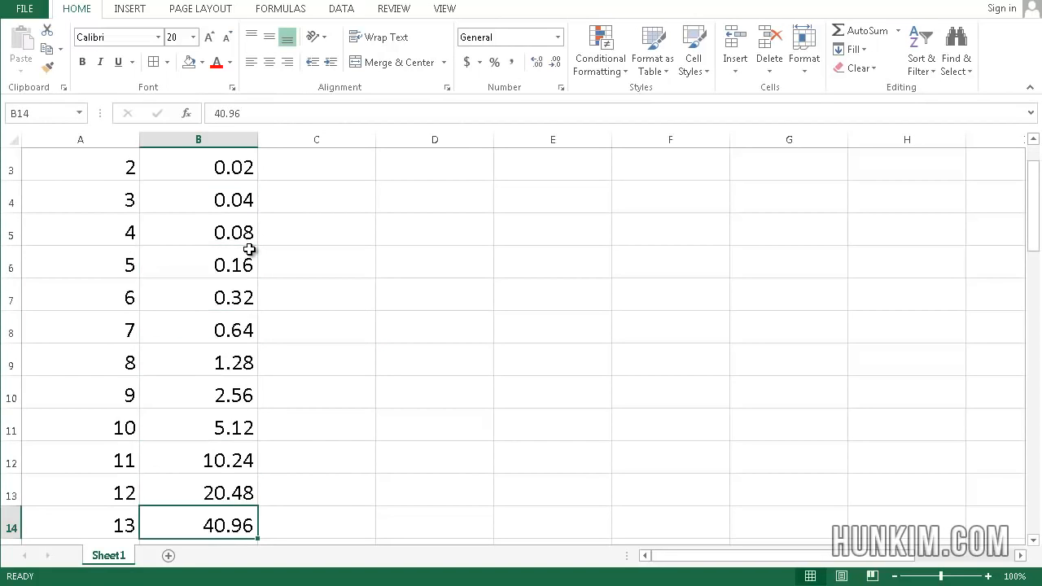
key(Down)
key(Down)
key(Down)
key(Down)
key(Down)
key(Down)
key(Down)
key(Up)
key(Up)
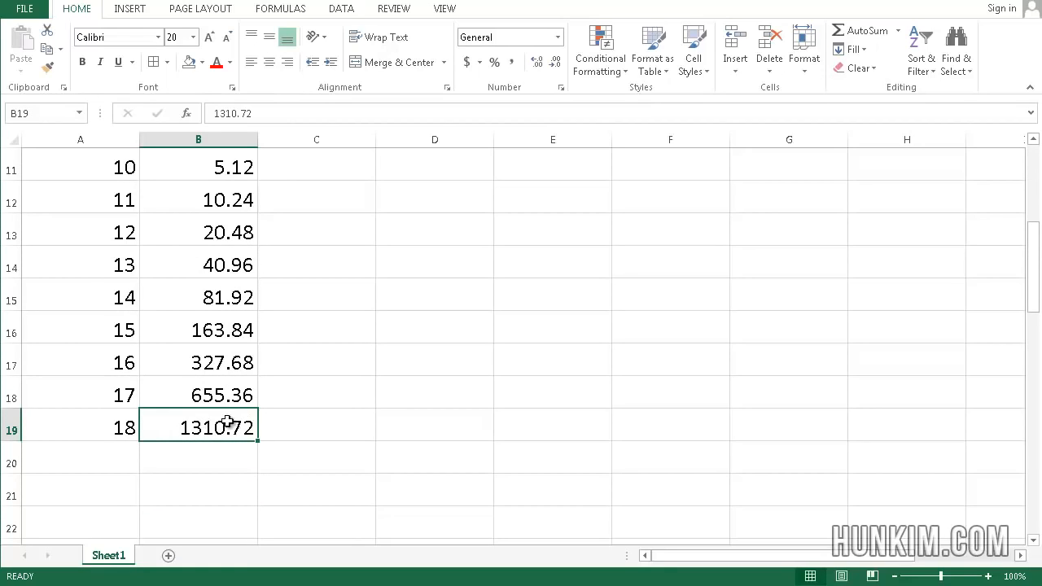
click(281, 413)
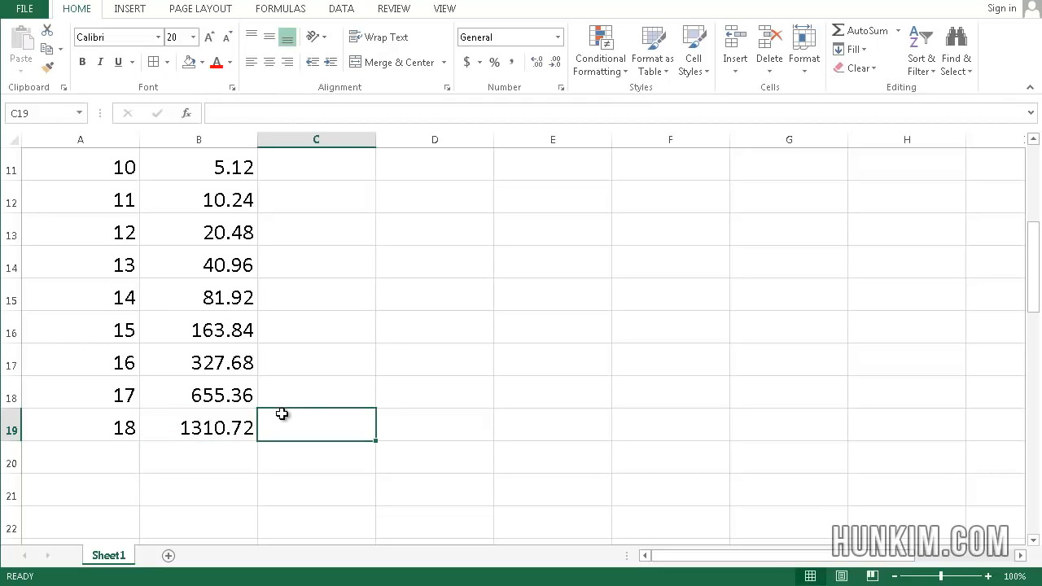
click(219, 422)
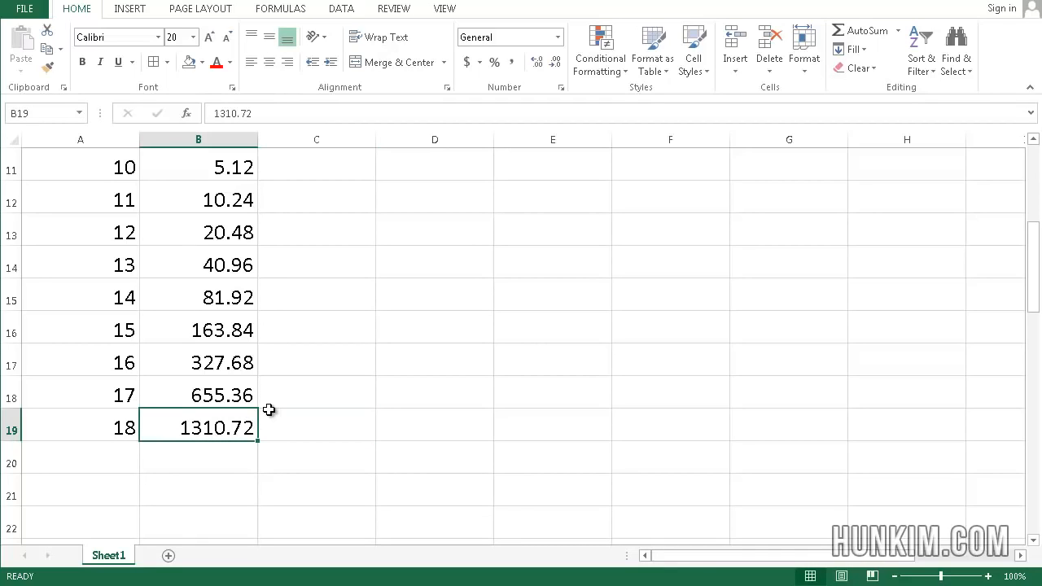
click(214, 397)
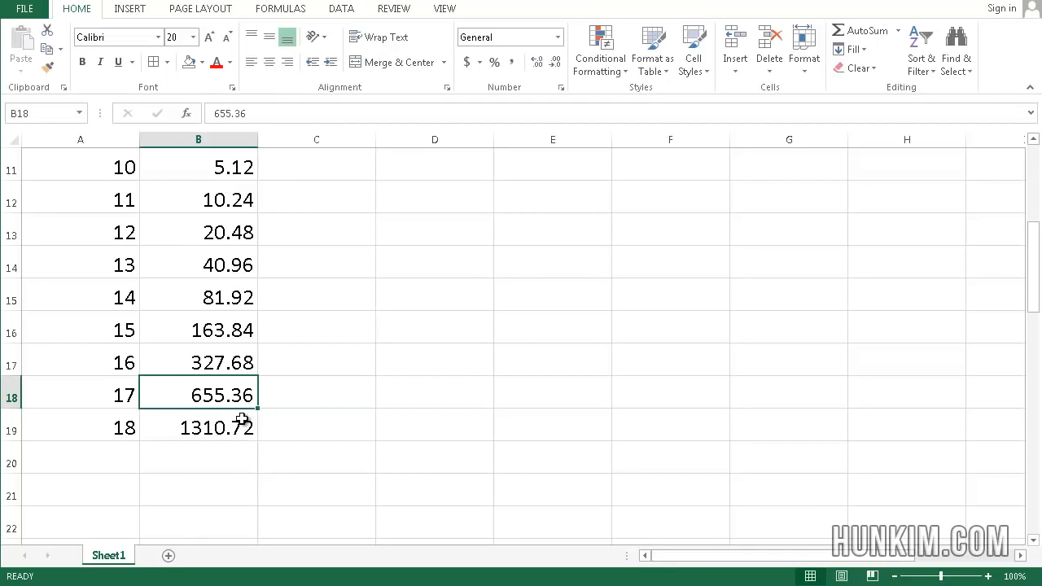
click(239, 420)
click(228, 397)
click(224, 421)
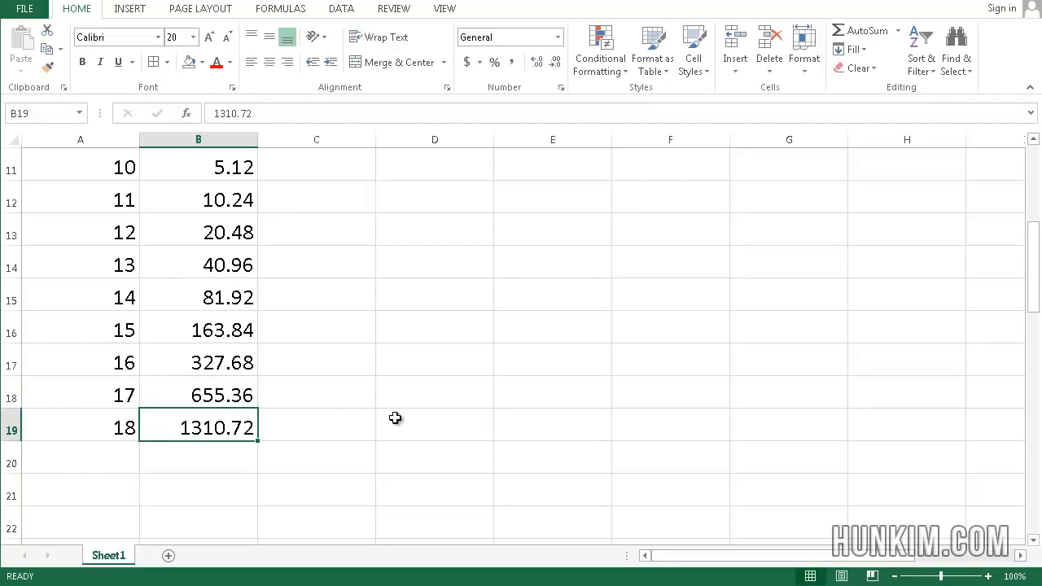
- Go back up the table to look at the start of the growth series beside the first games
click(330, 418)
key(Up)
key(Up)
key(Up)
key(Up)
key(Up)
key(Up)
key(Up)
key(Up)
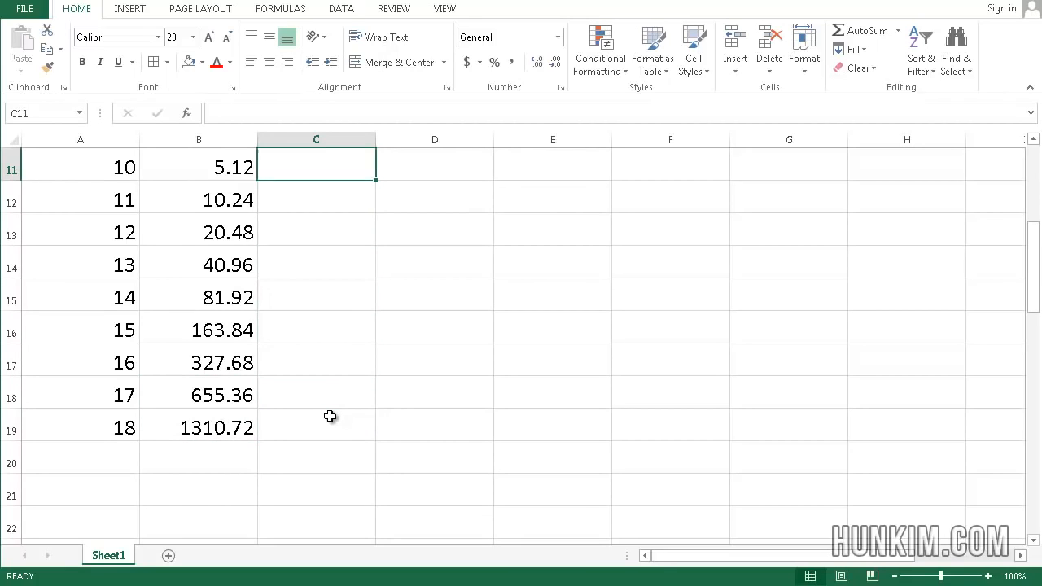
key(Up)
key(Up)
key(Up)
key(Up)
key(Up)
key(Up)
key(Up)
key(Up)
key(Up)
key(Left)
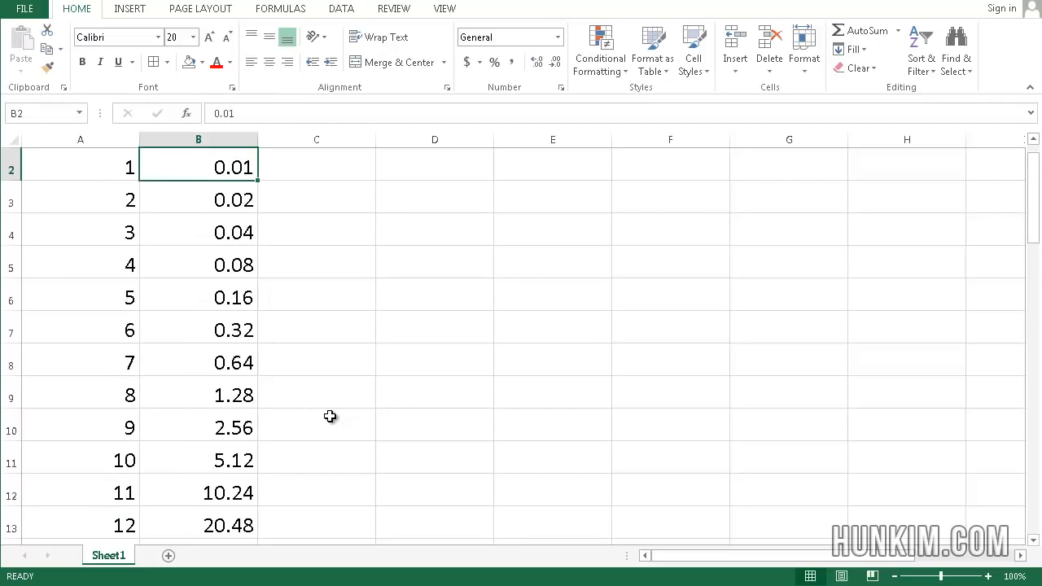
key(Up)
key(Down)
key(Right)
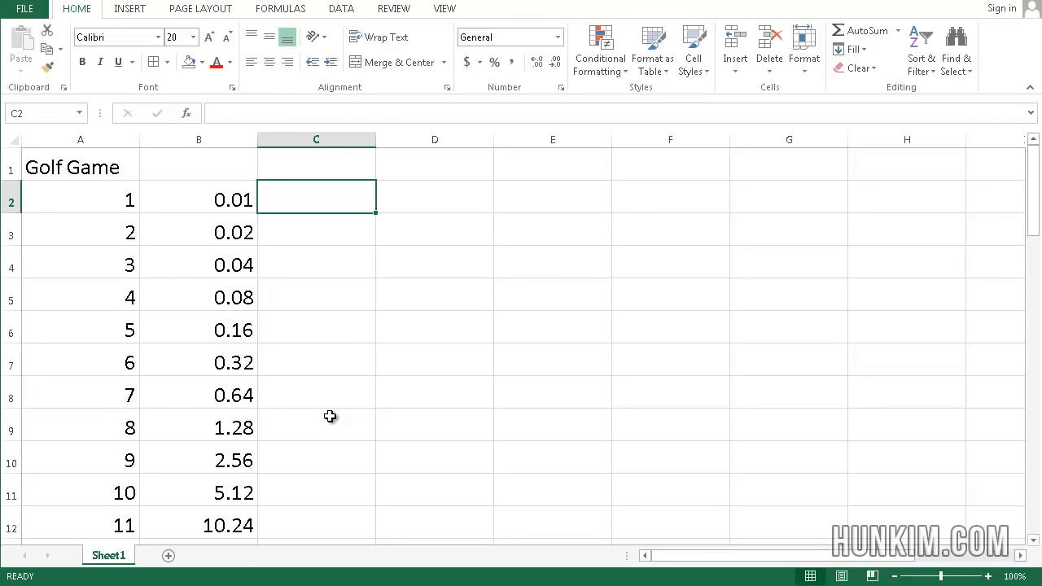
click(298, 249)
click(311, 232)
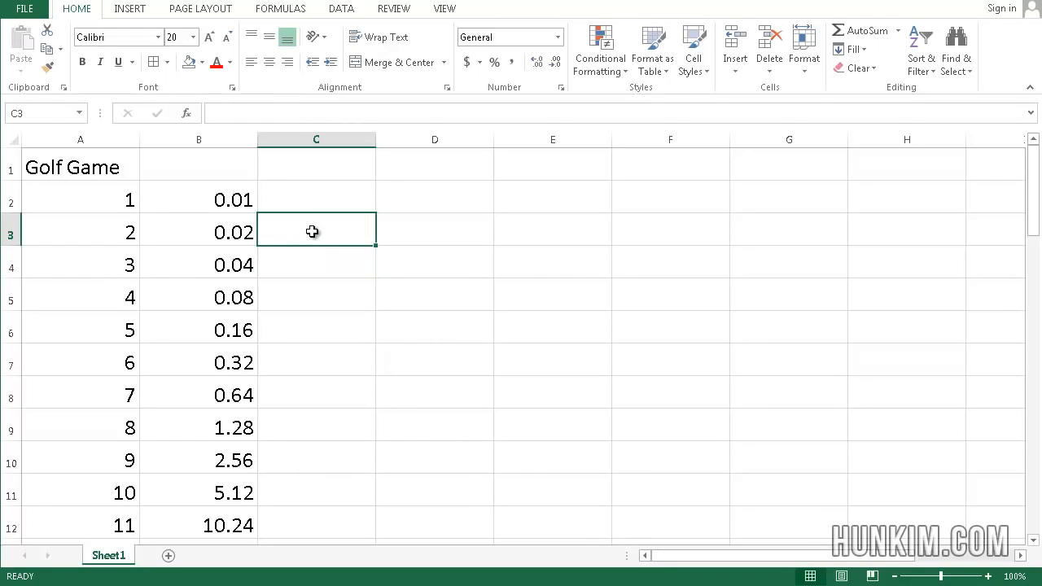
click(309, 199)
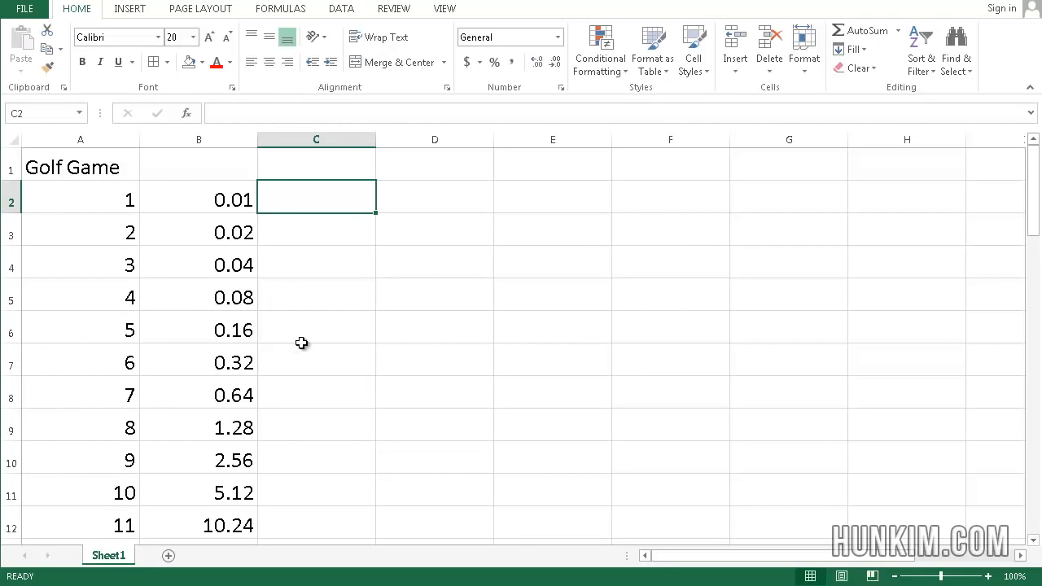
click(310, 295)
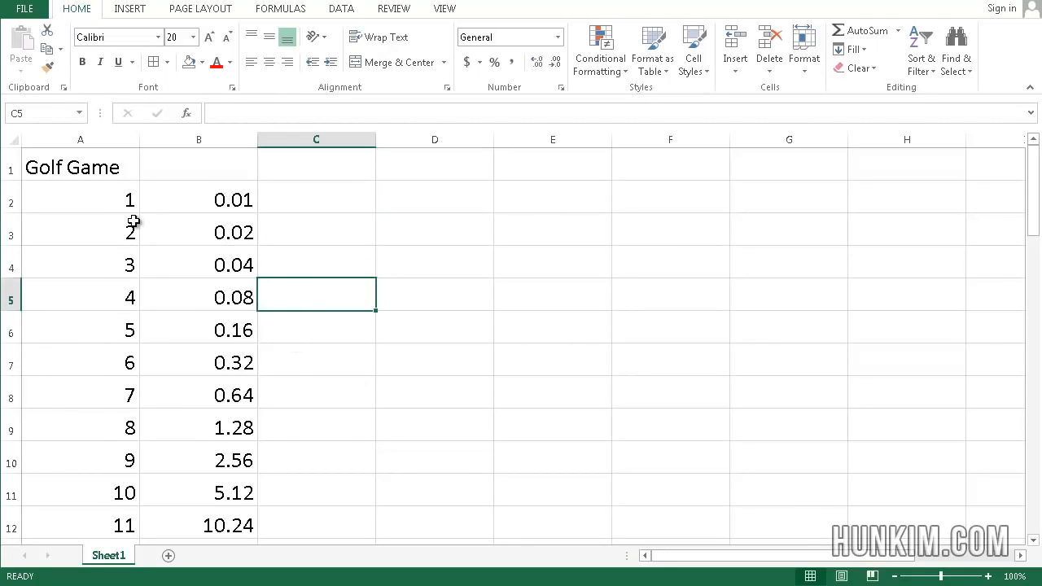